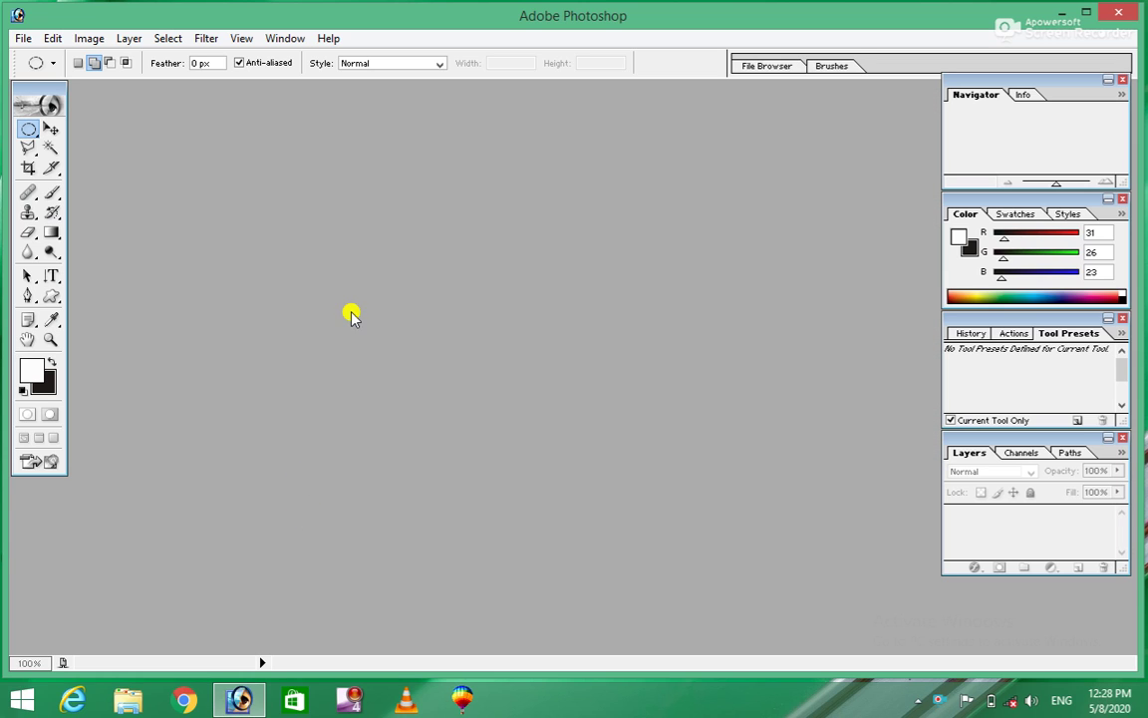
Step: Open the apple image download (13) and move its window to the centre of the workspace
click(161, 42)
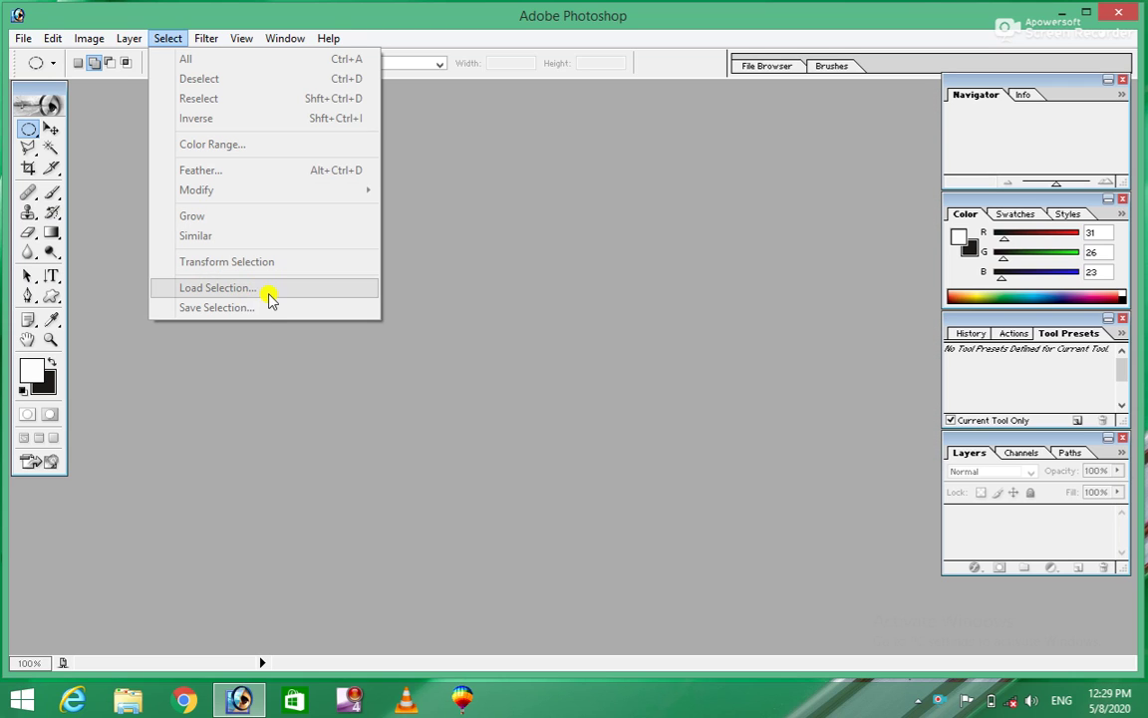
click(524, 227)
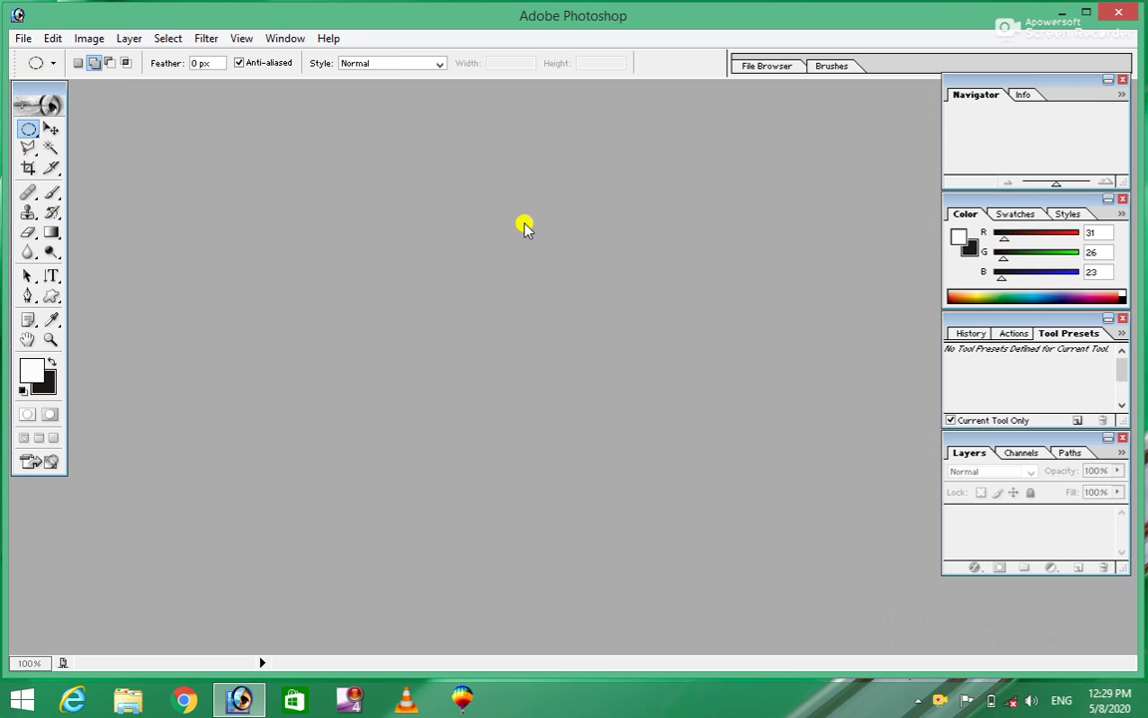
double_click(523, 227)
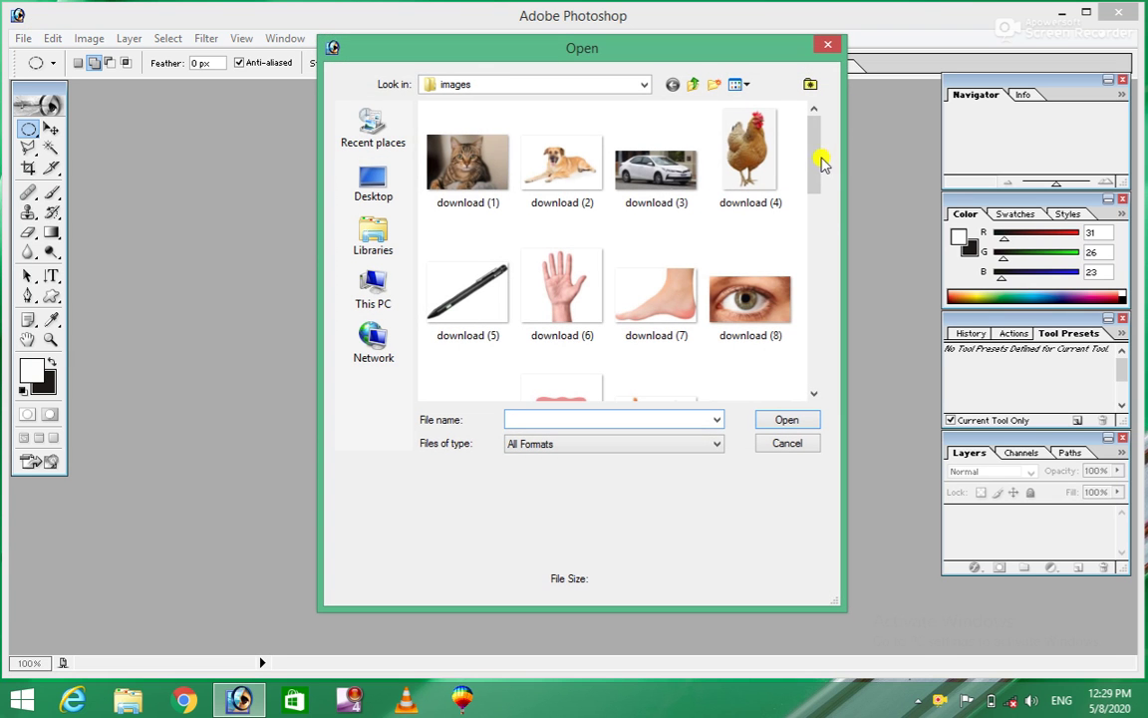
drag(820, 159, 827, 240)
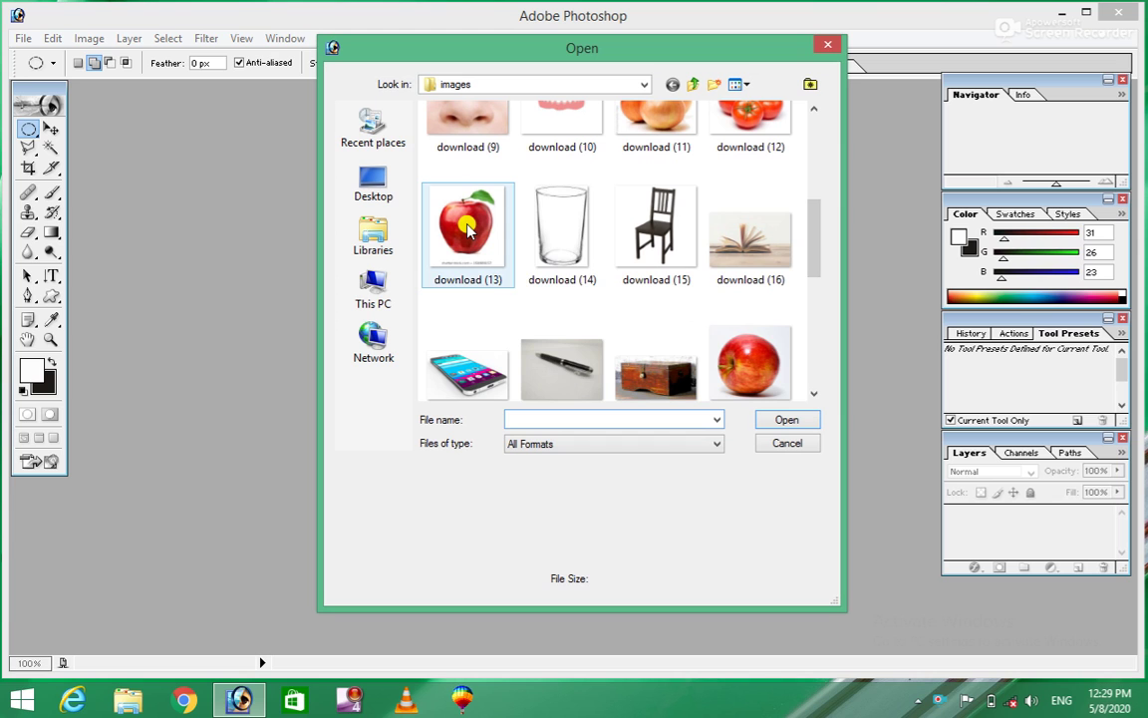
click(469, 229)
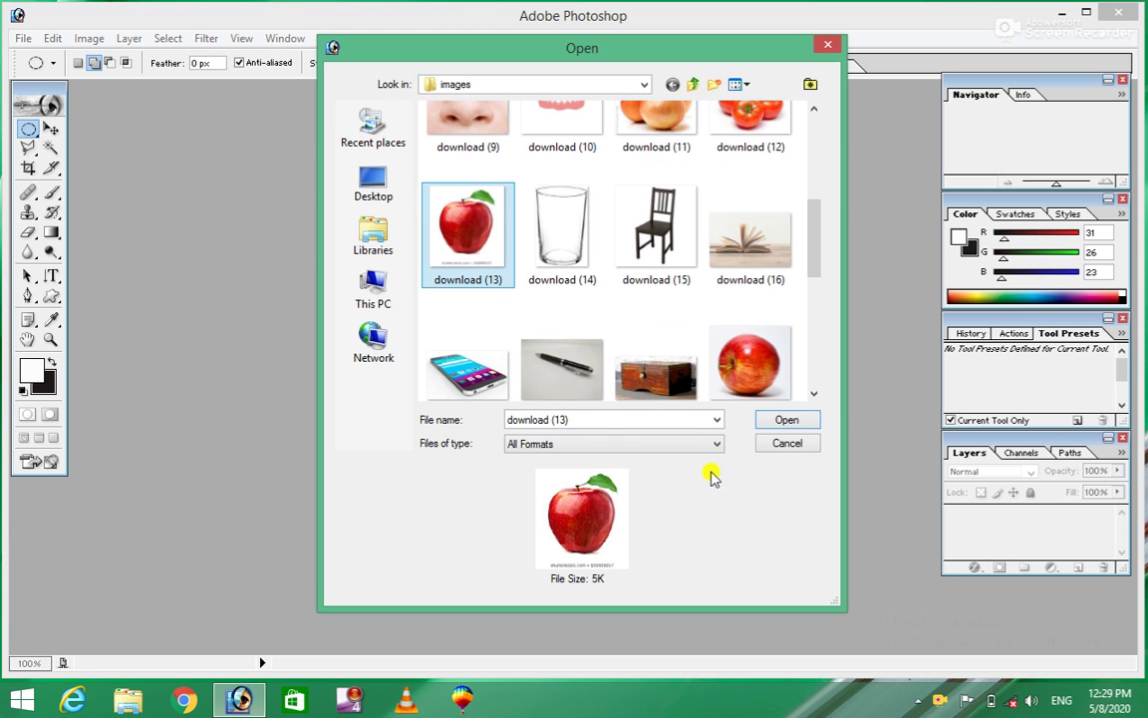
click(782, 424)
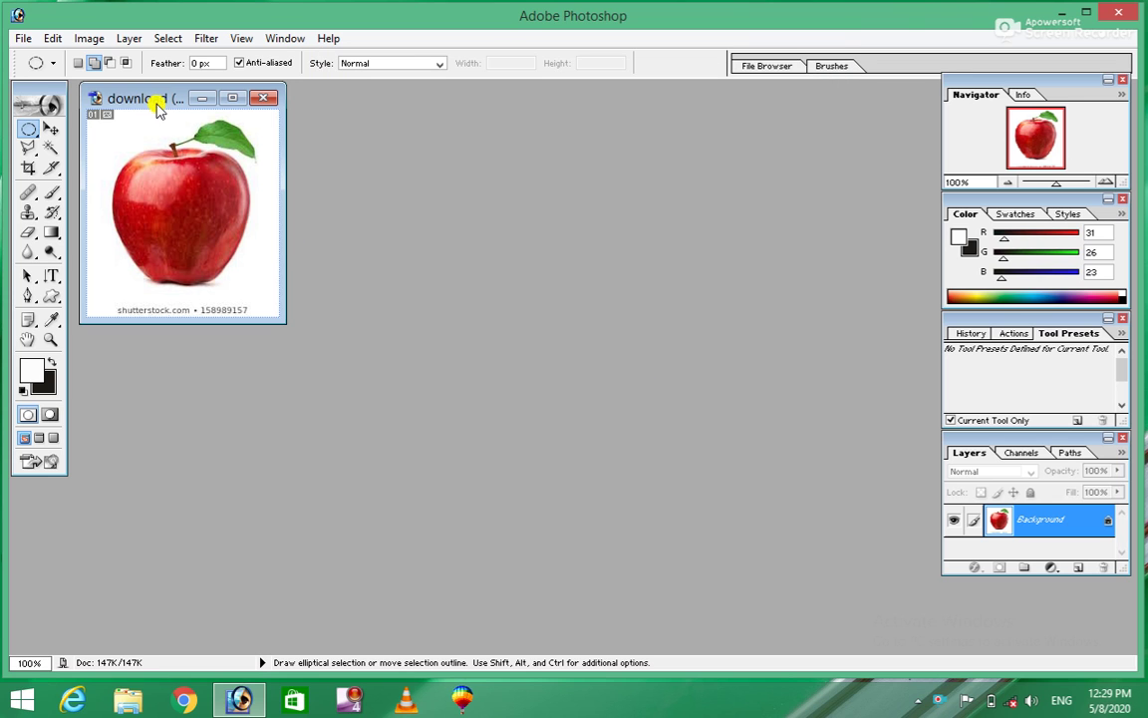
drag(156, 103, 458, 128)
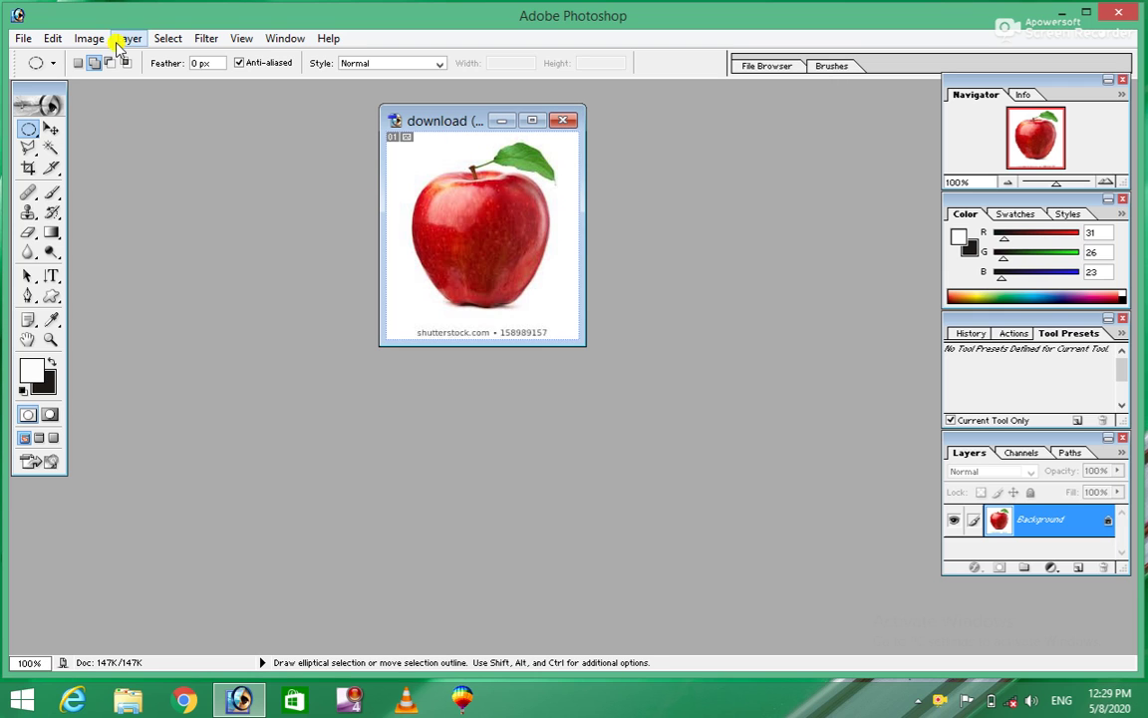
click(163, 38)
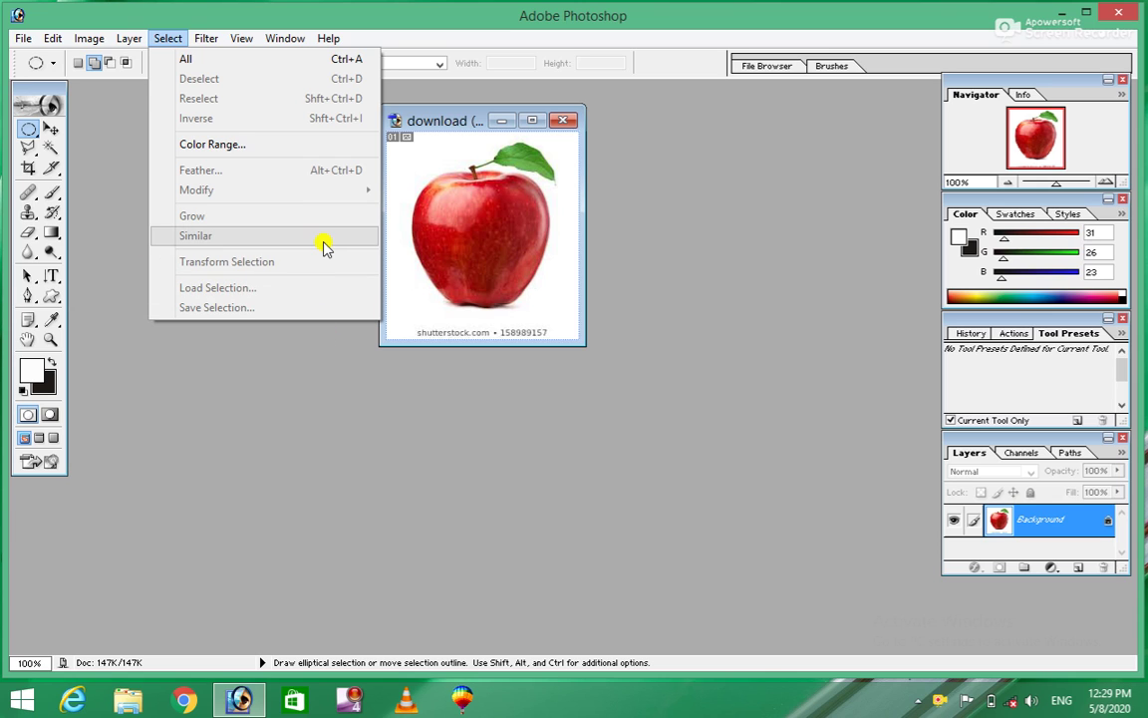
Step: Draw a circular selection over the apple's middle and grow it with Select > Grow
click(486, 243)
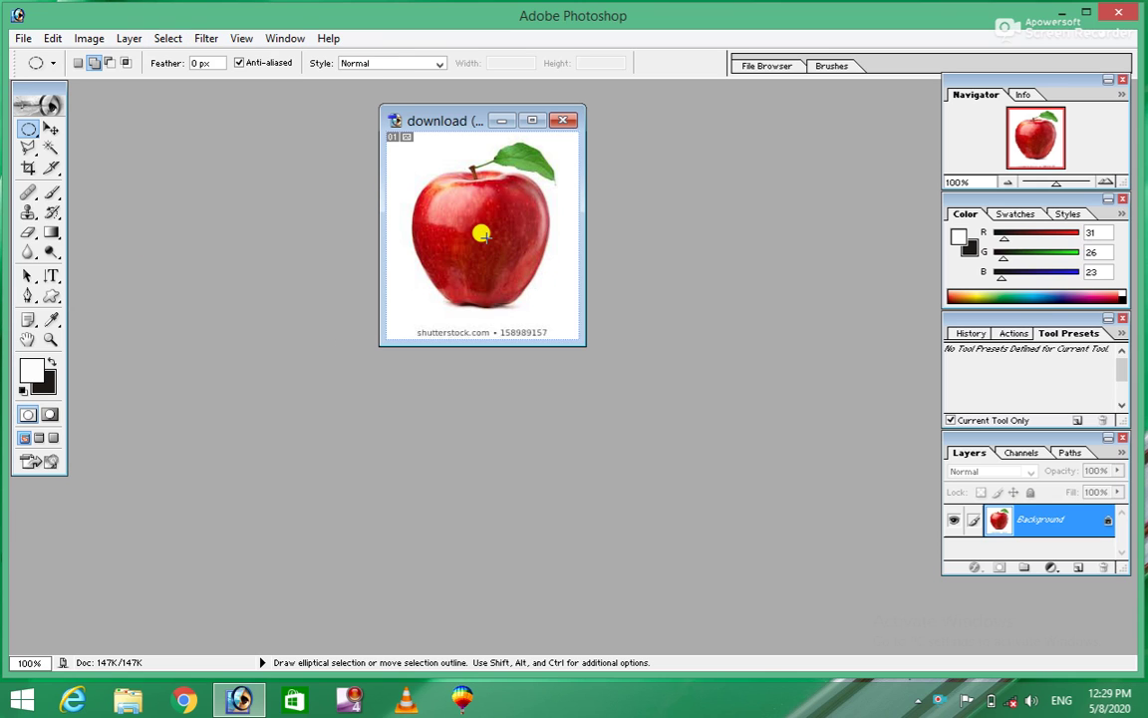
drag(440, 189, 506, 274)
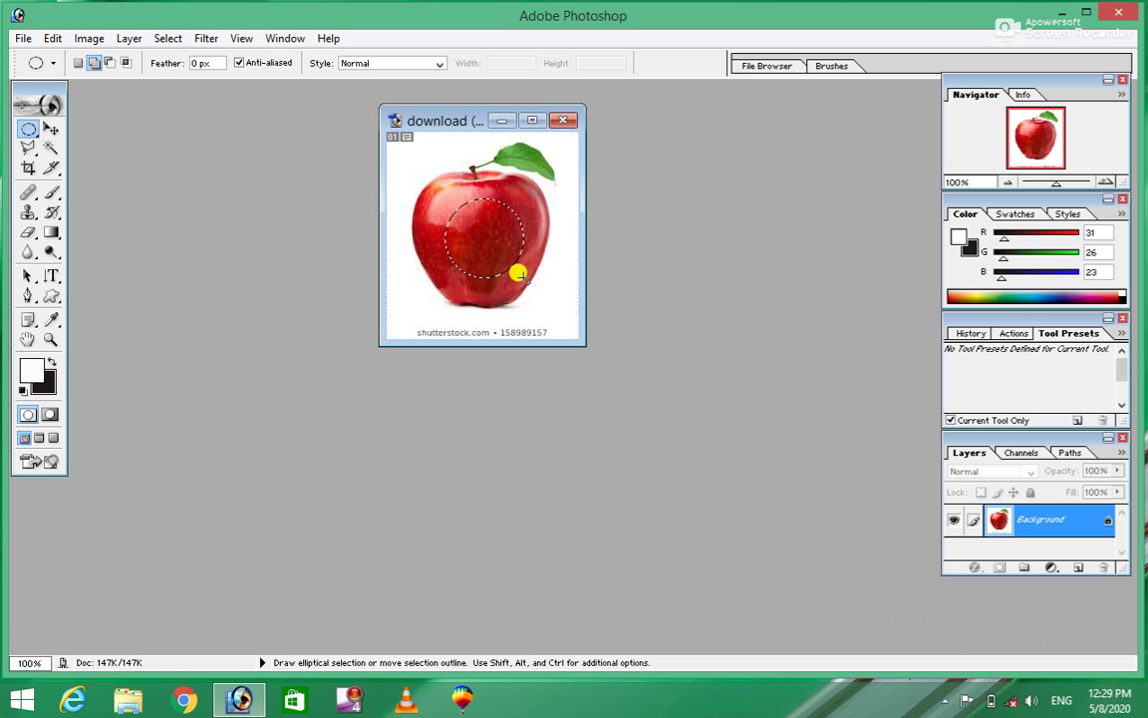
click(165, 38)
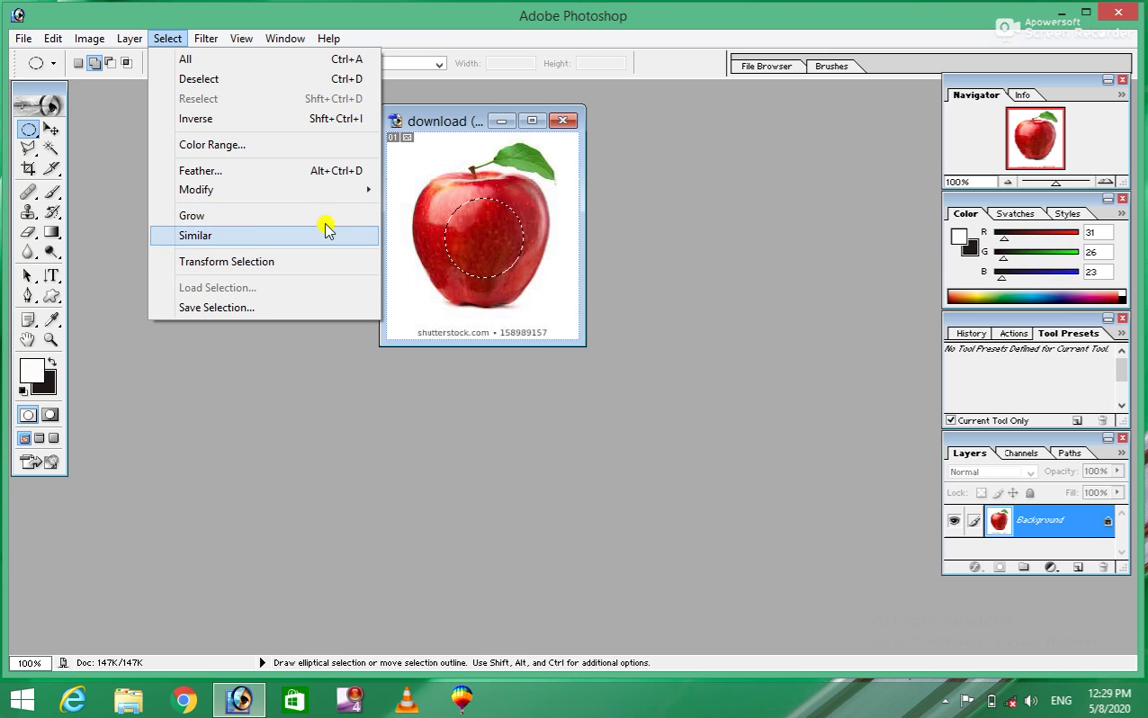
click(252, 225)
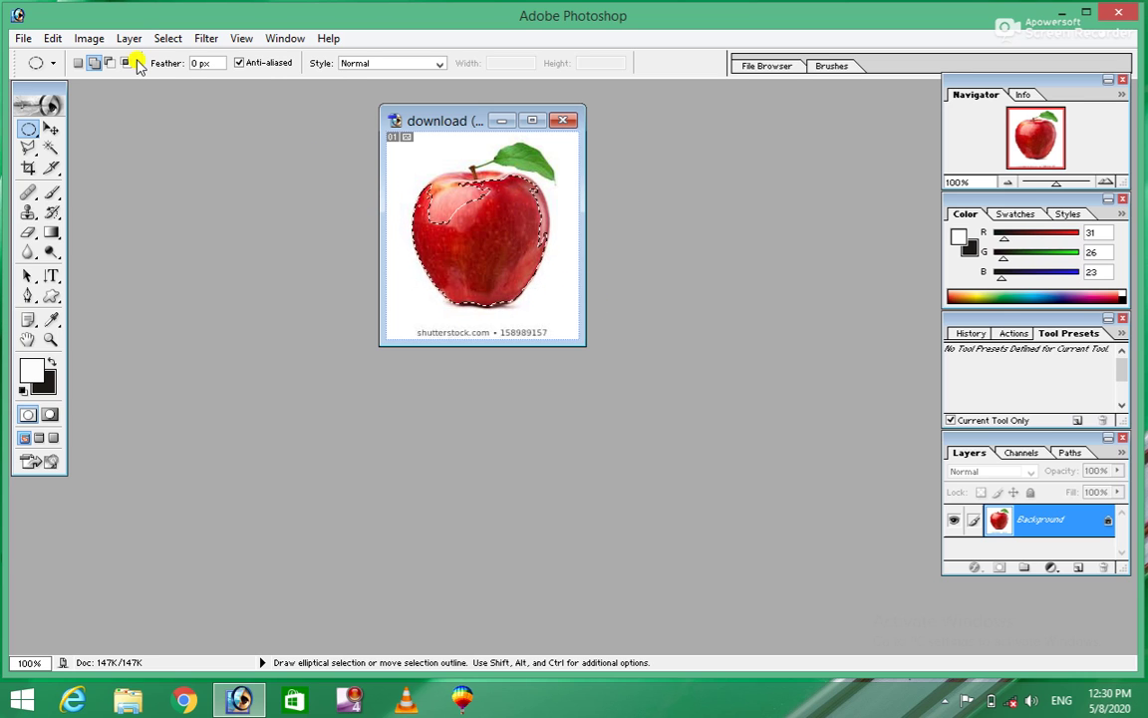
Step: Grow the selection twice more, extending the marquee at the apple's upper-left edge
click(168, 38)
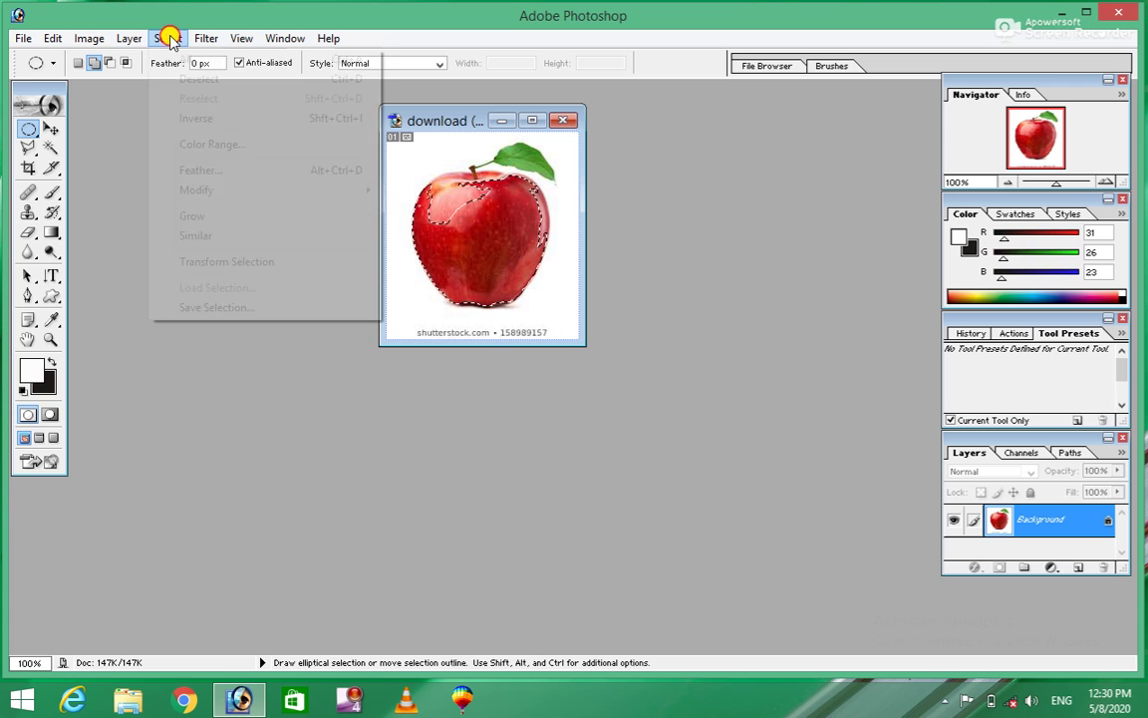
click(195, 215)
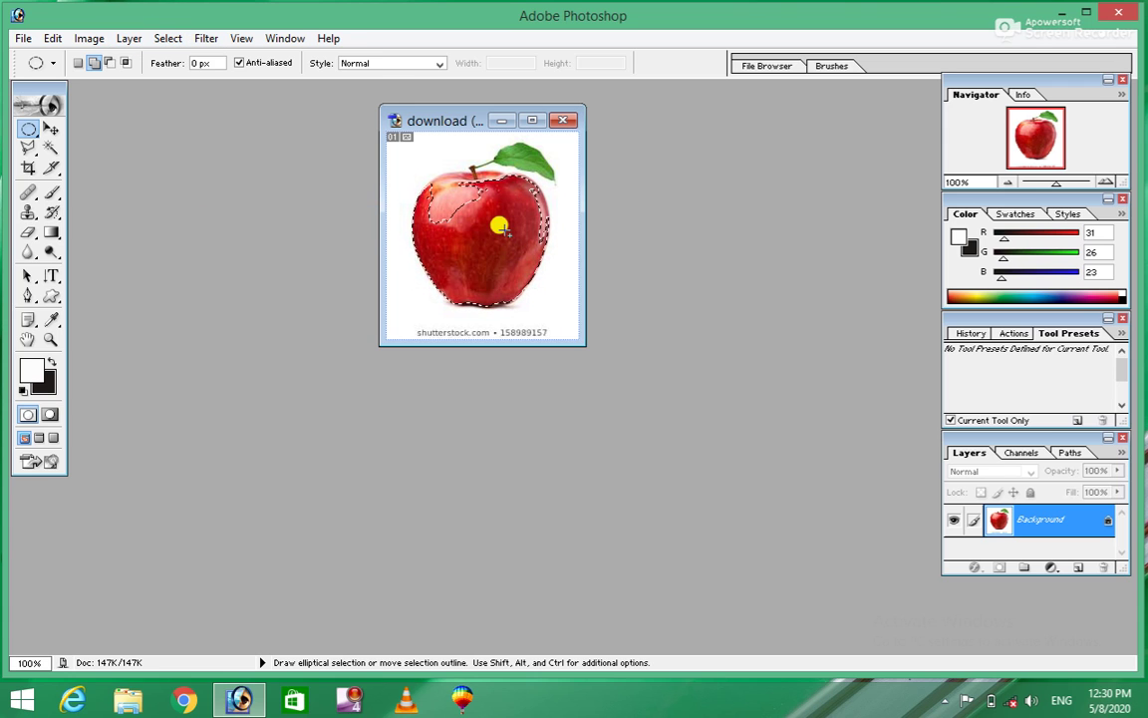
drag(416, 226, 431, 213)
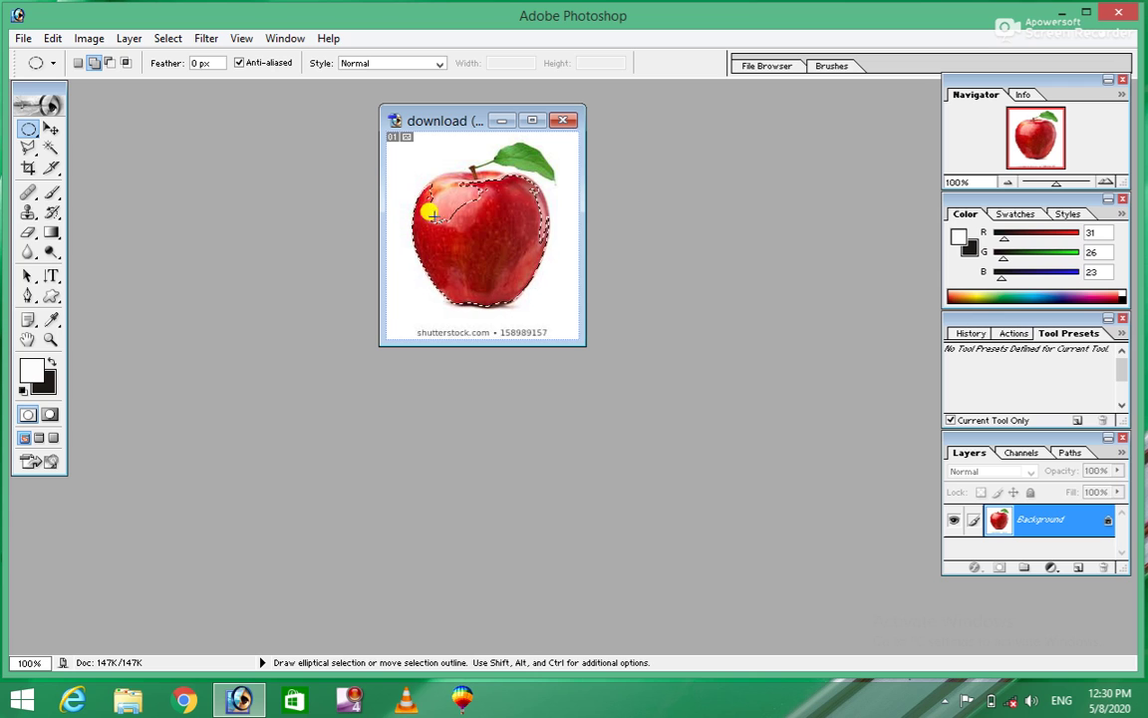
click(166, 39)
click(197, 216)
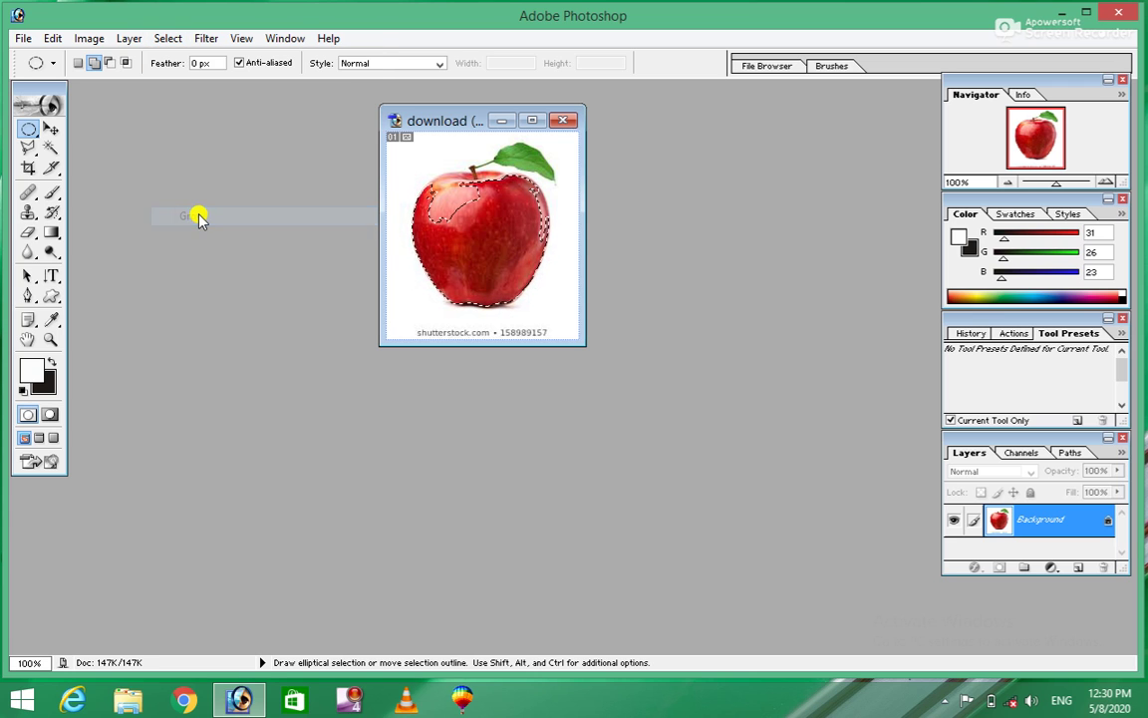
click(166, 40)
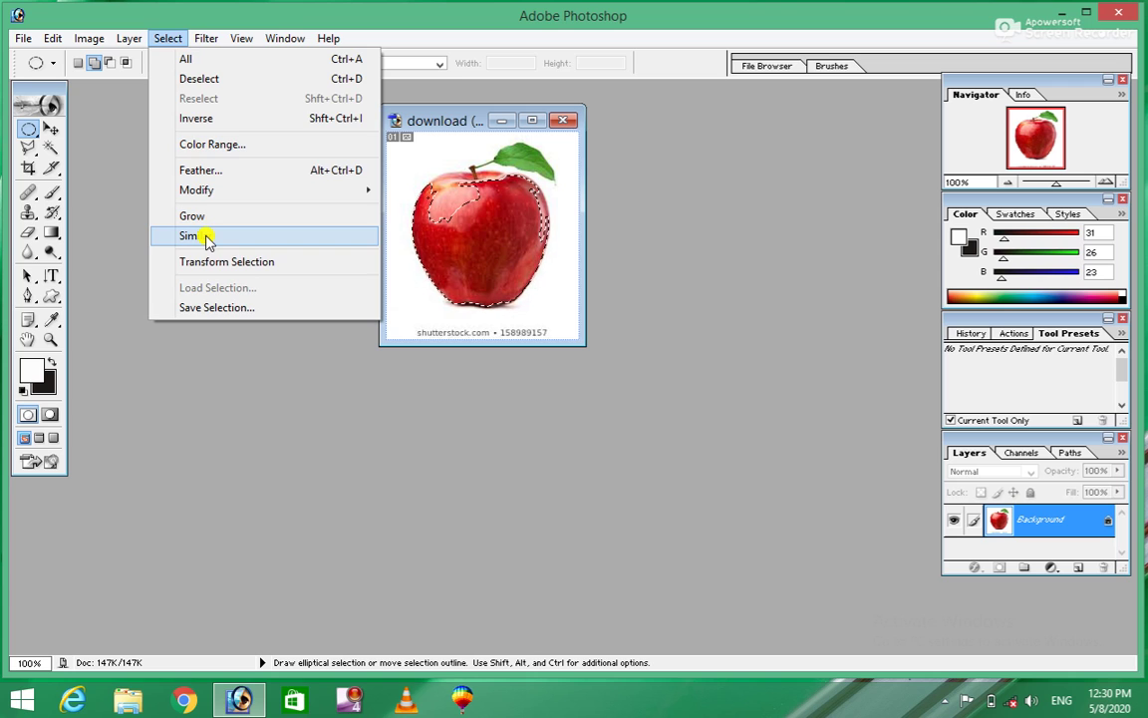
Step: Apply Select > Similar three times to add matching red pixels, then drop the selection
click(204, 236)
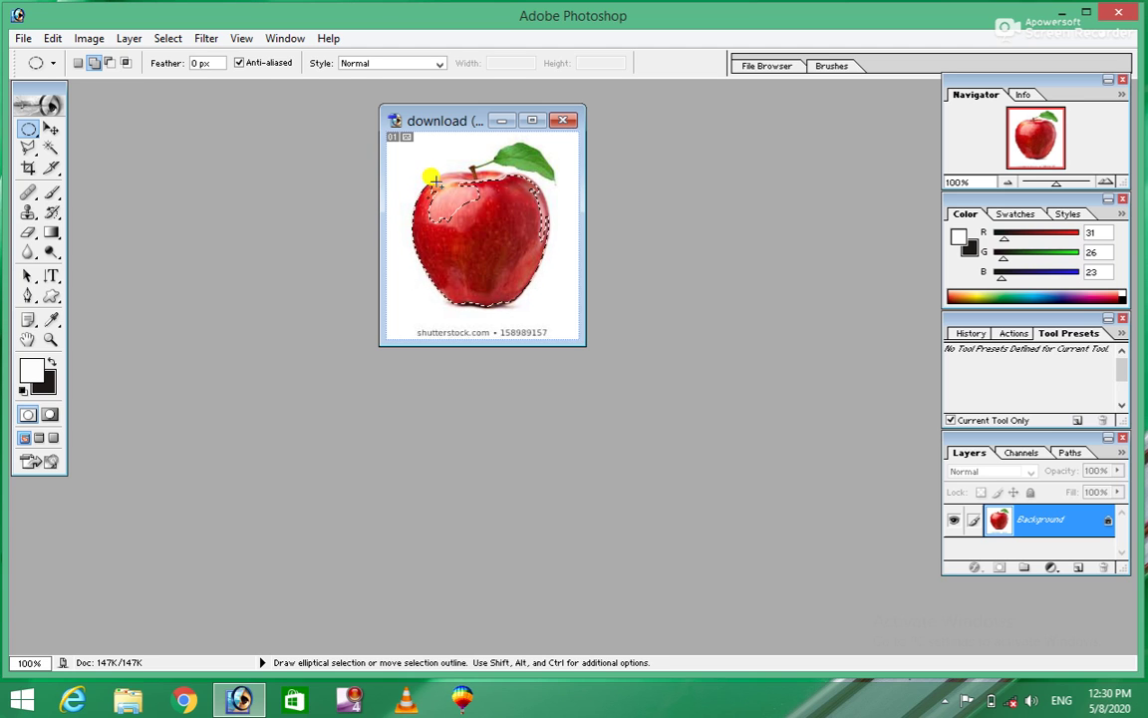
click(162, 39)
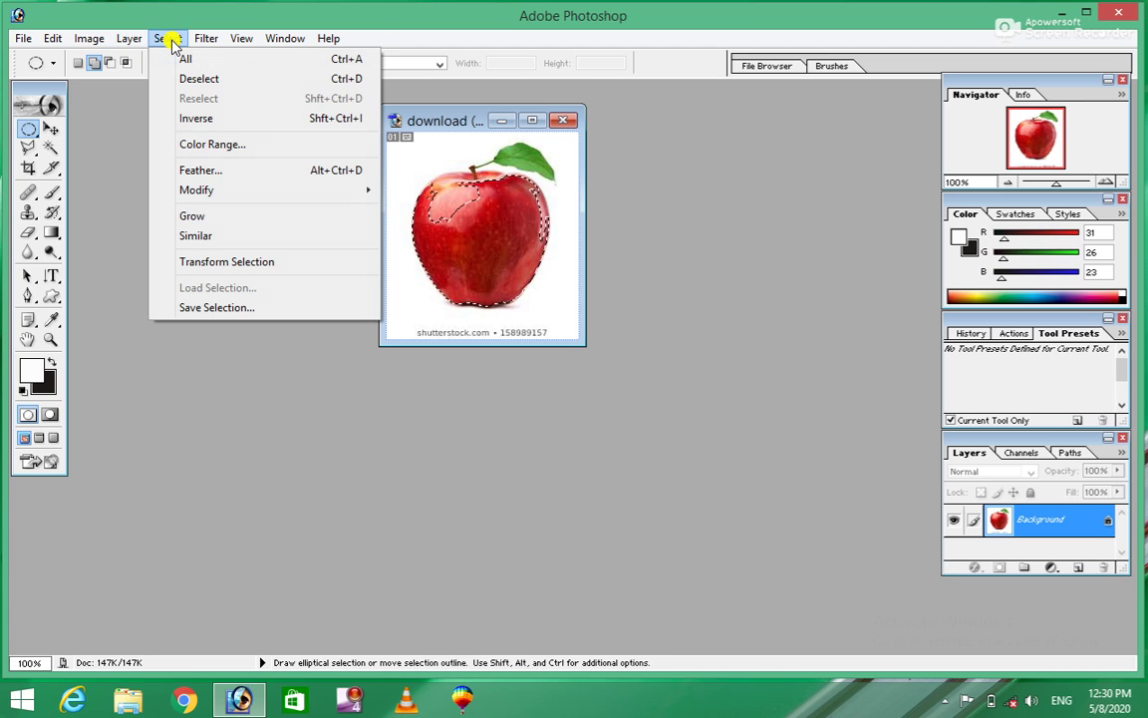
click(189, 239)
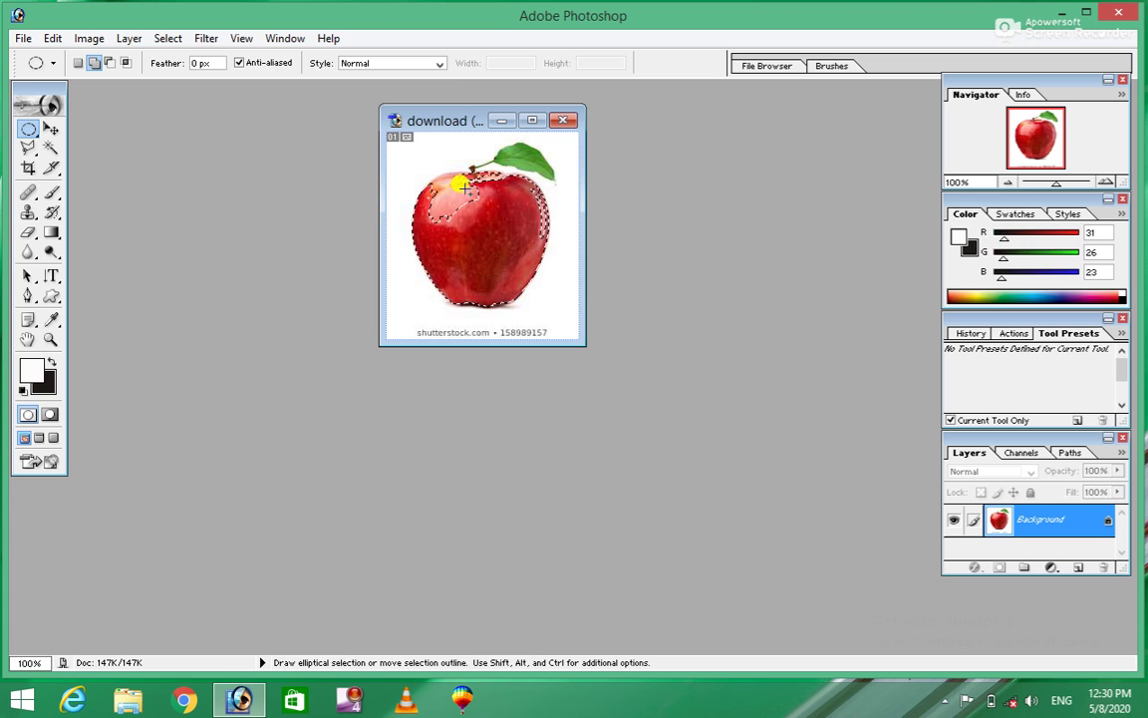
click(163, 39)
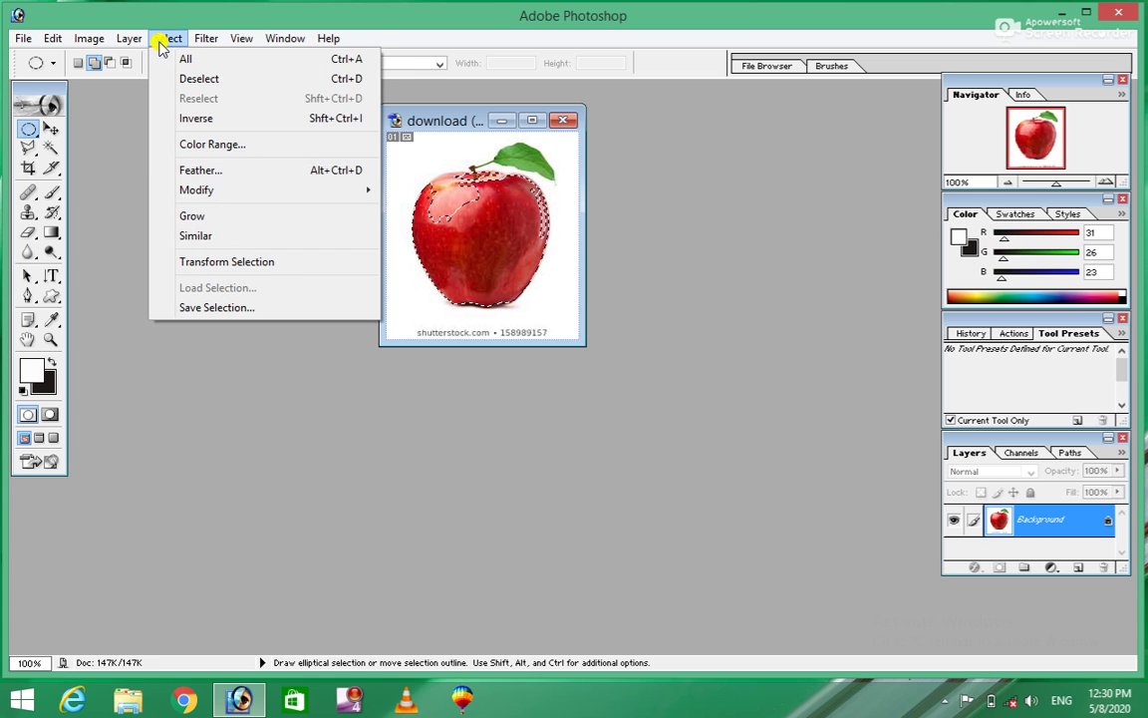
click(199, 235)
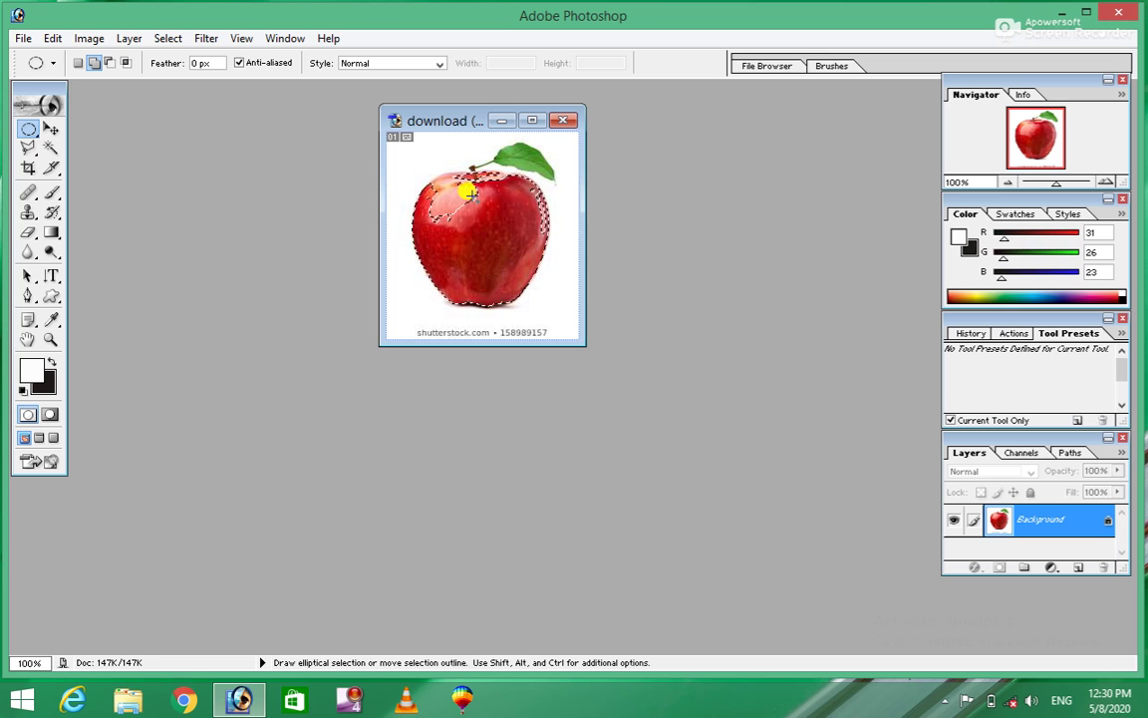
key(ctrl)
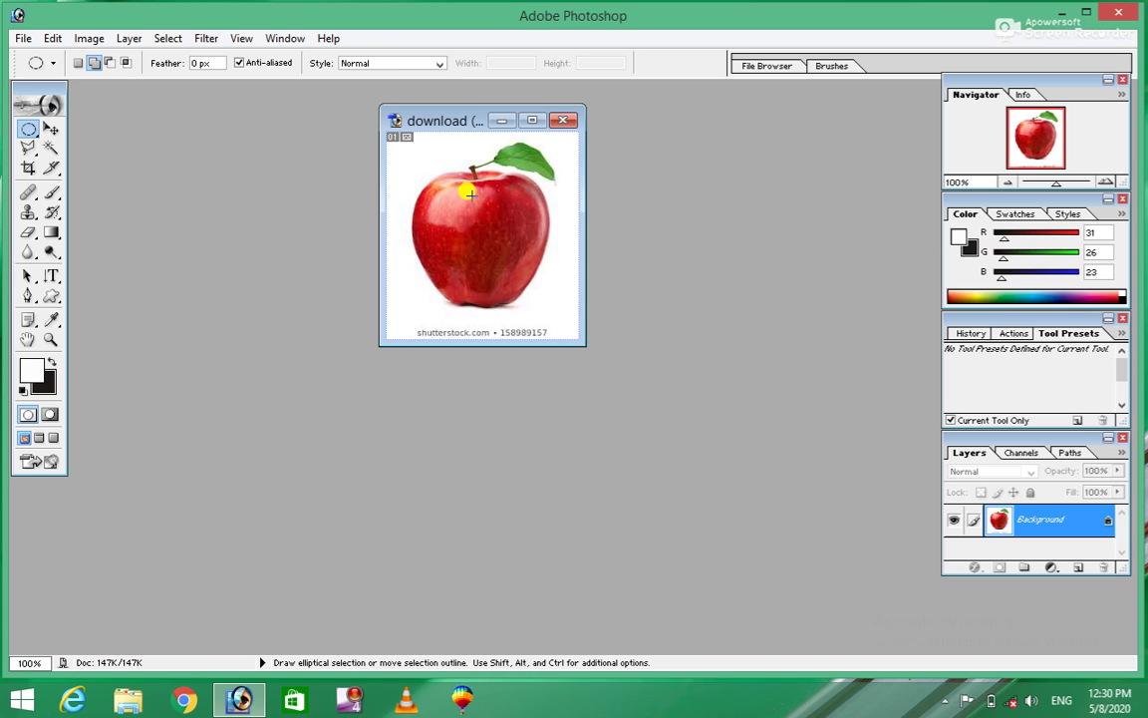
Step: Draw a new elliptical selection on the apple's centre and start Transform Selection
drag(435, 198, 454, 238)
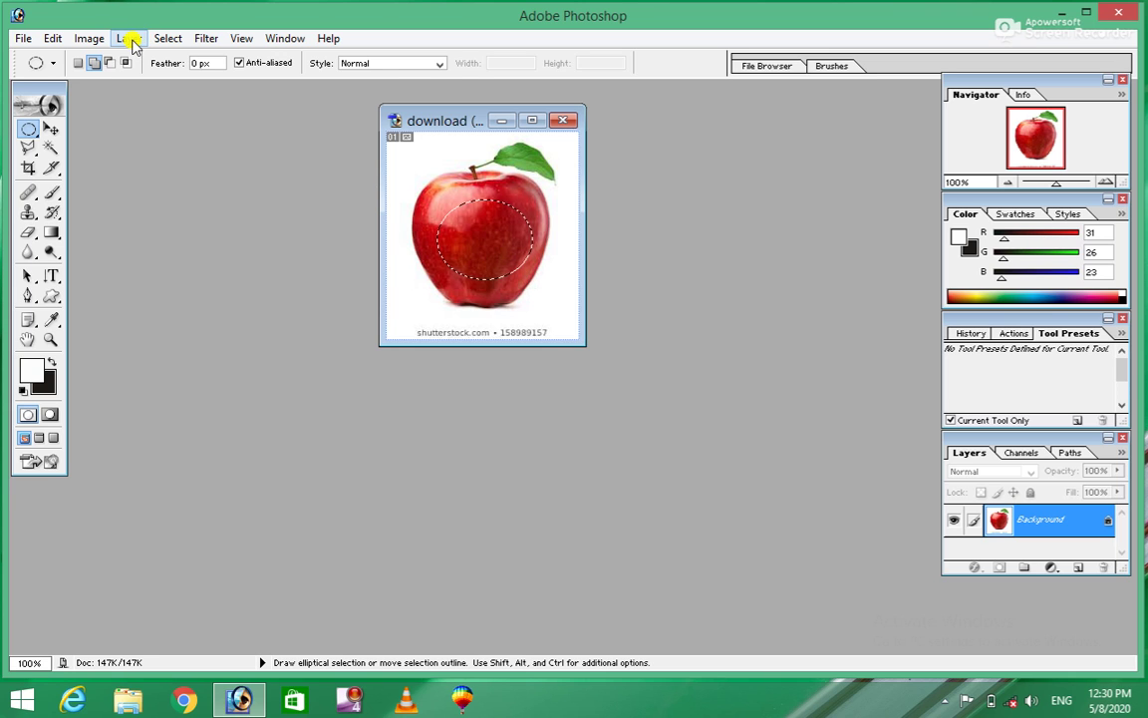
click(165, 38)
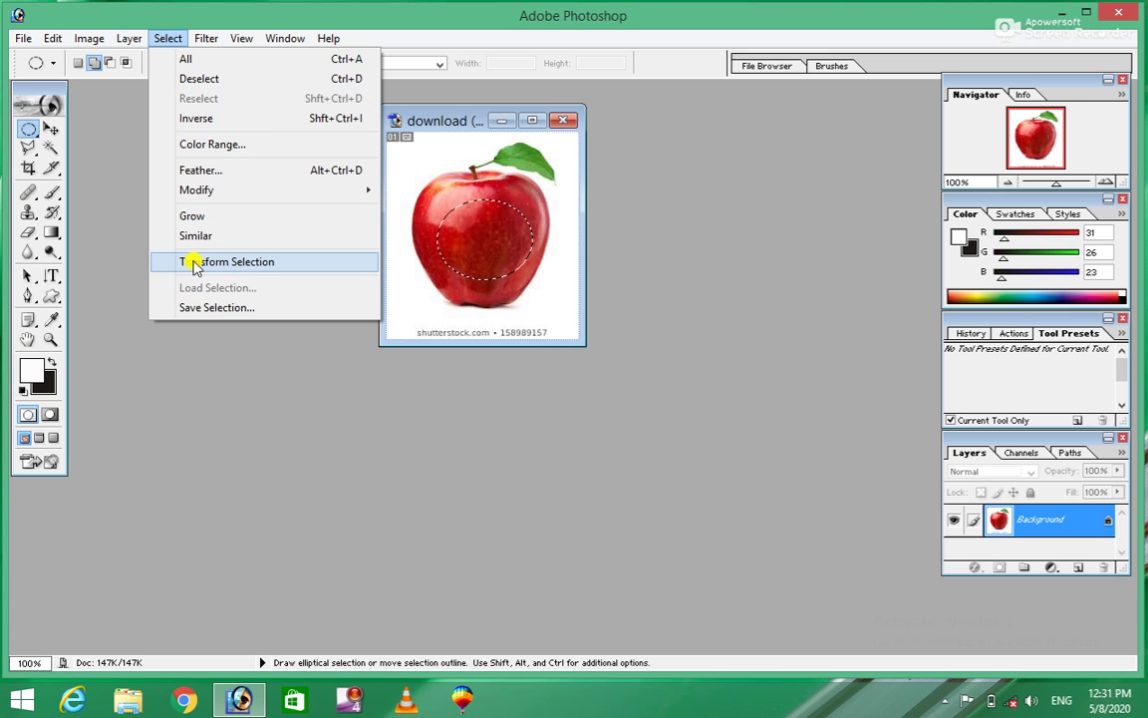
click(193, 263)
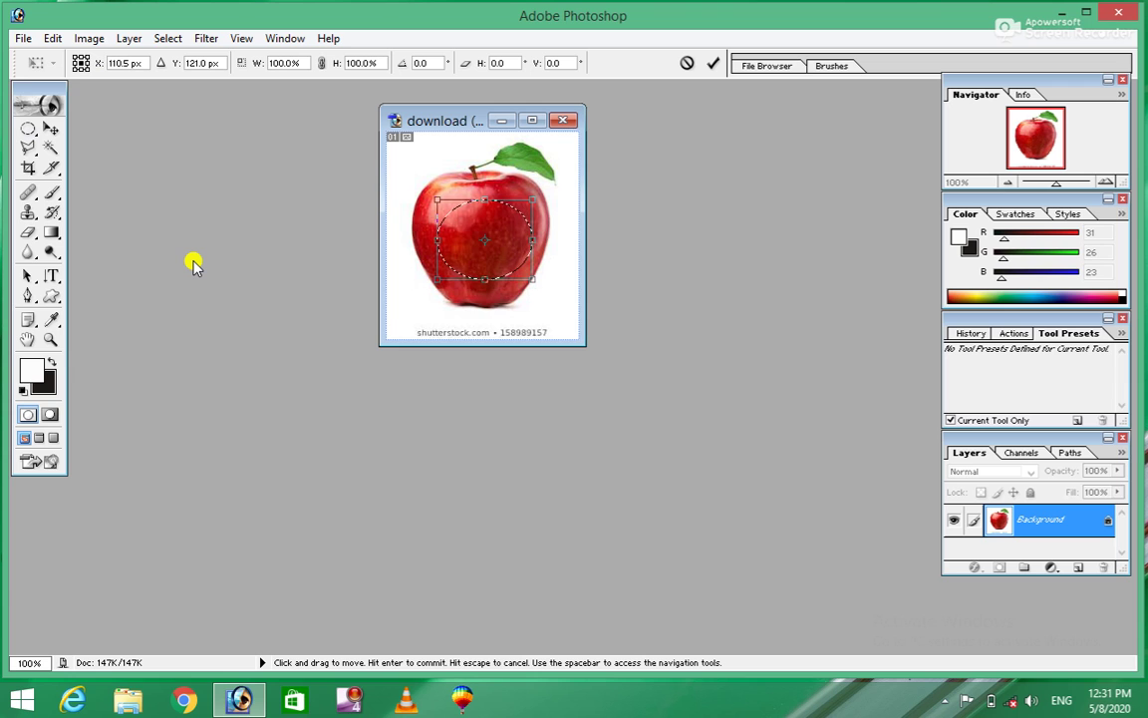
Step: Rotate the elliptical selection to roughly -175° and commit the transform
click(53, 38)
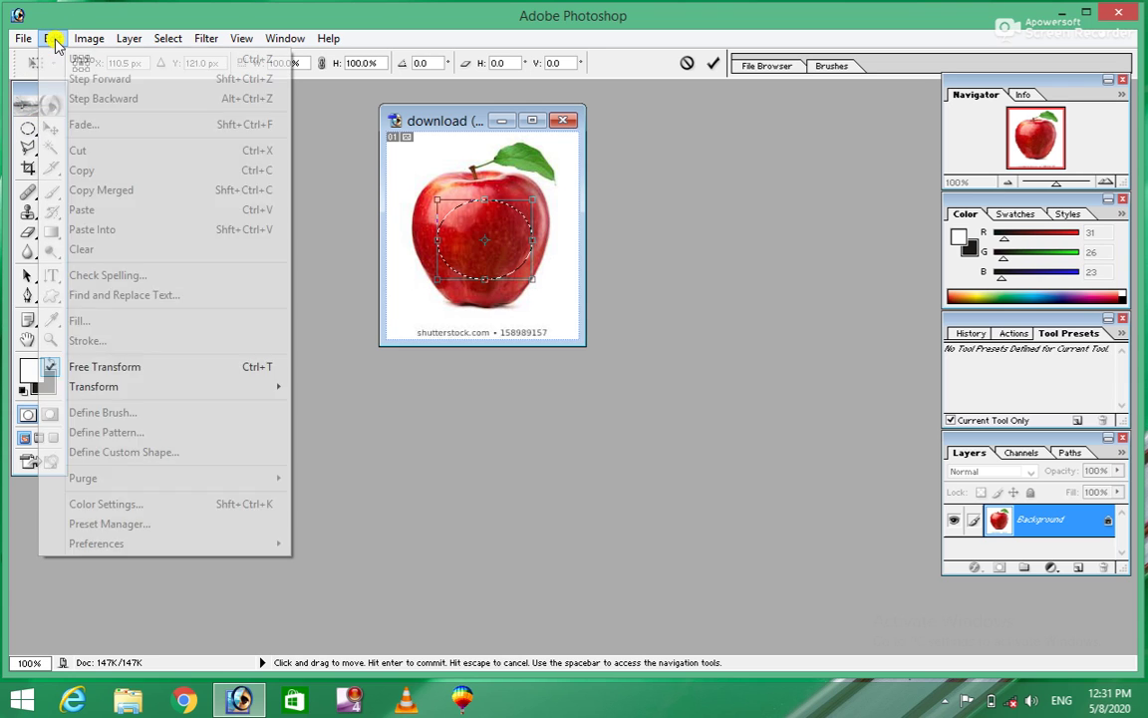
mouse_move(95, 387)
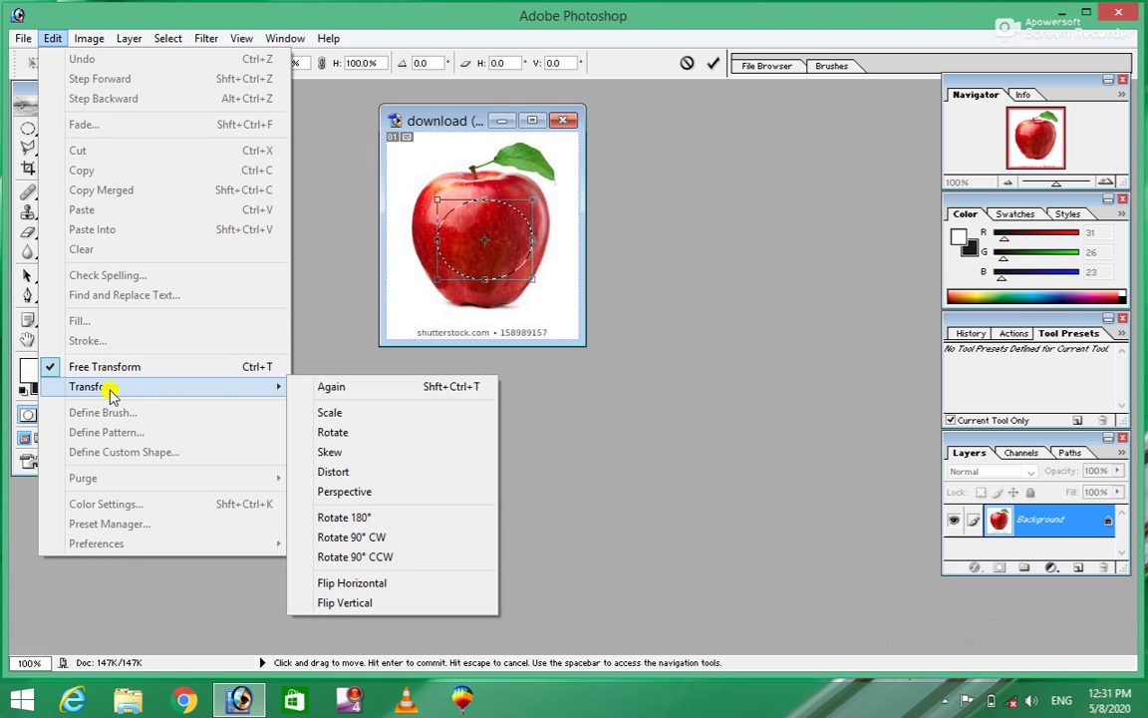
click(371, 134)
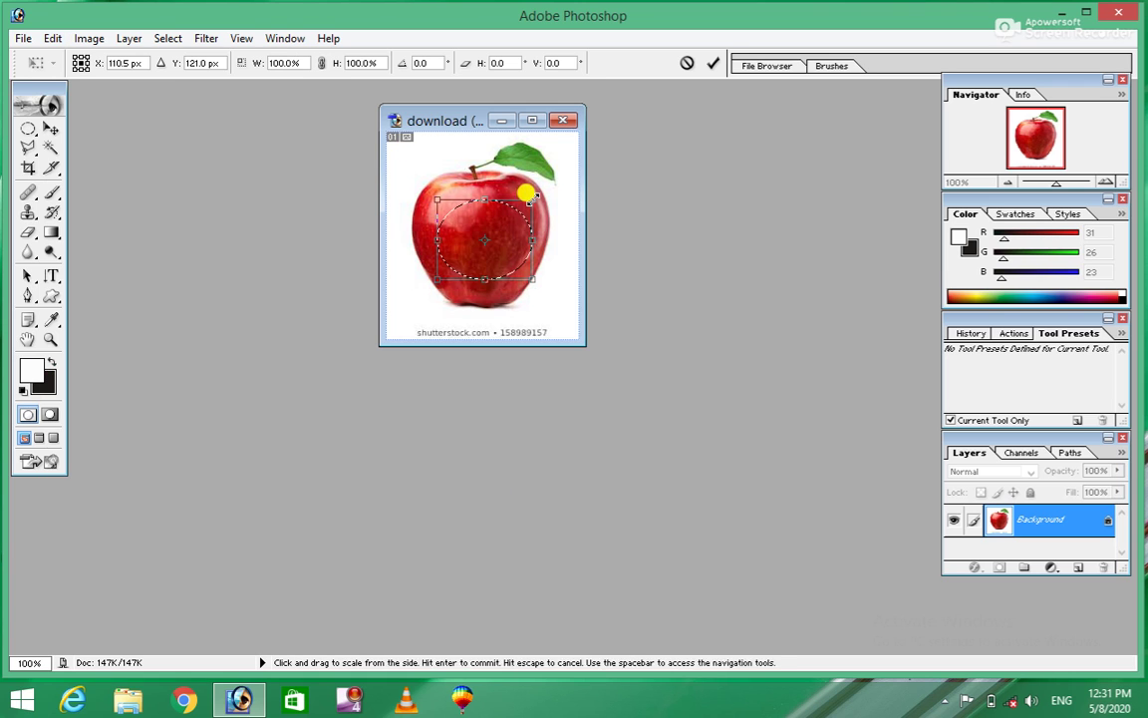
click(163, 39)
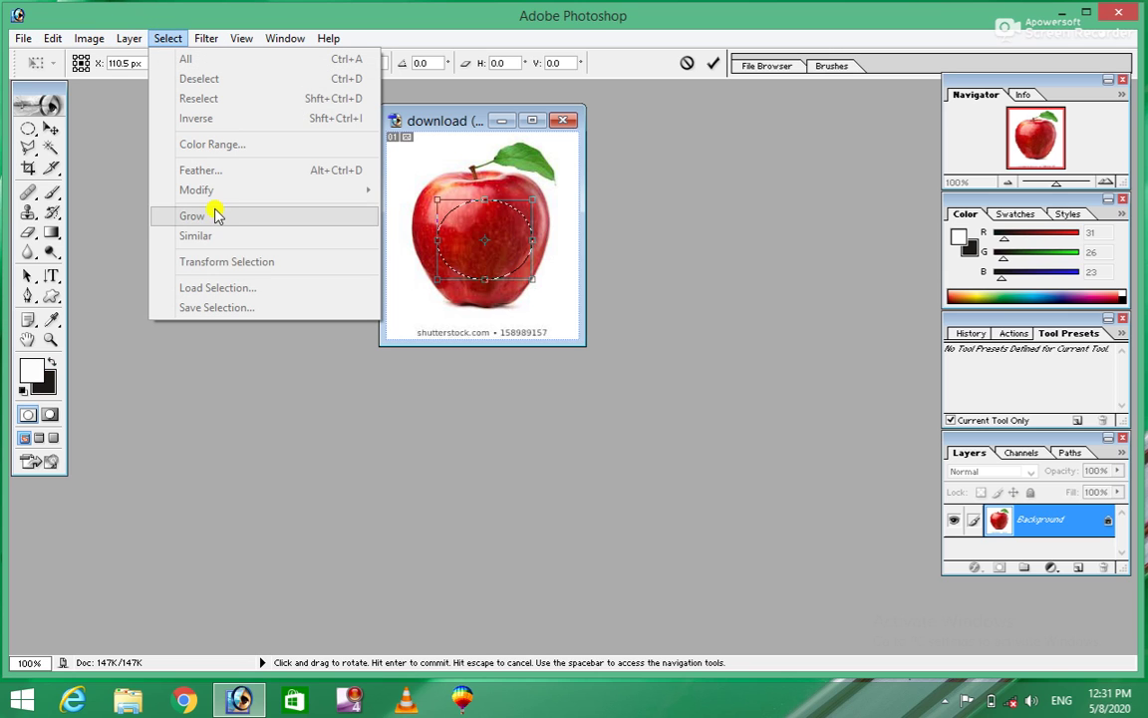
click(543, 178)
mouse_move(529, 179)
mouse_down()
mouse_move(558, 249)
mouse_move(476, 305)
mouse_move(395, 268)
mouse_up()
key(ctrl+z)
mouse_move(623, 219)
mouse_down()
mouse_move(571, 271)
mouse_move(559, 243)
mouse_up()
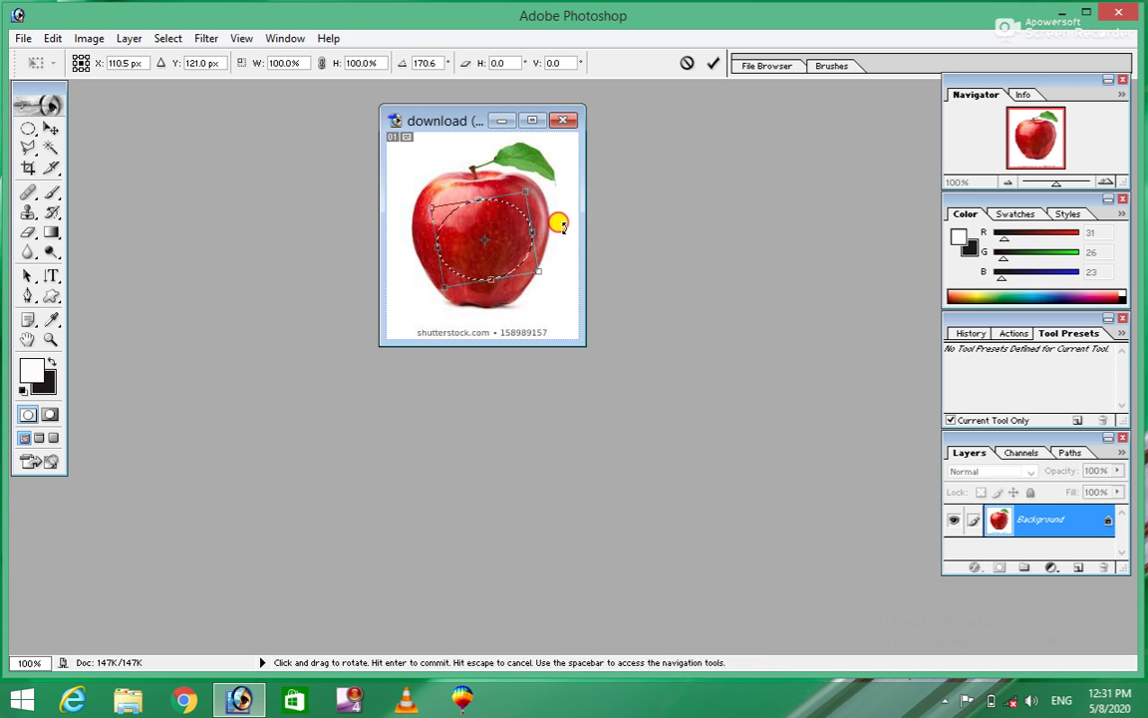
click(160, 38)
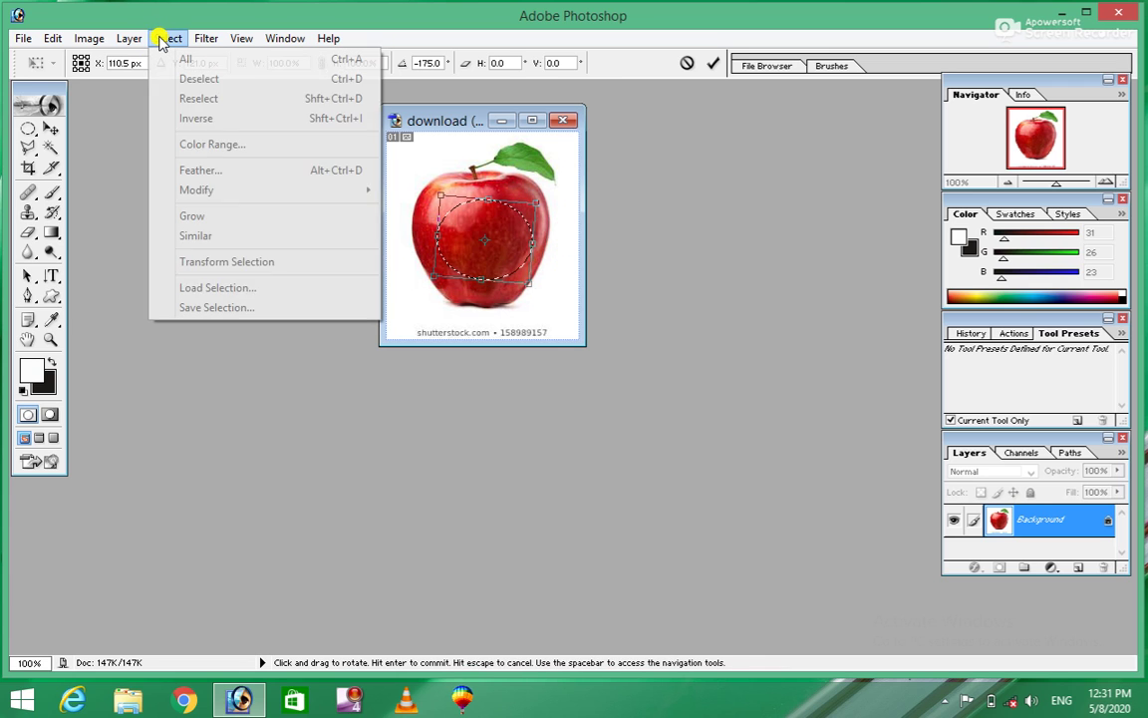
click(472, 244)
key(Return)
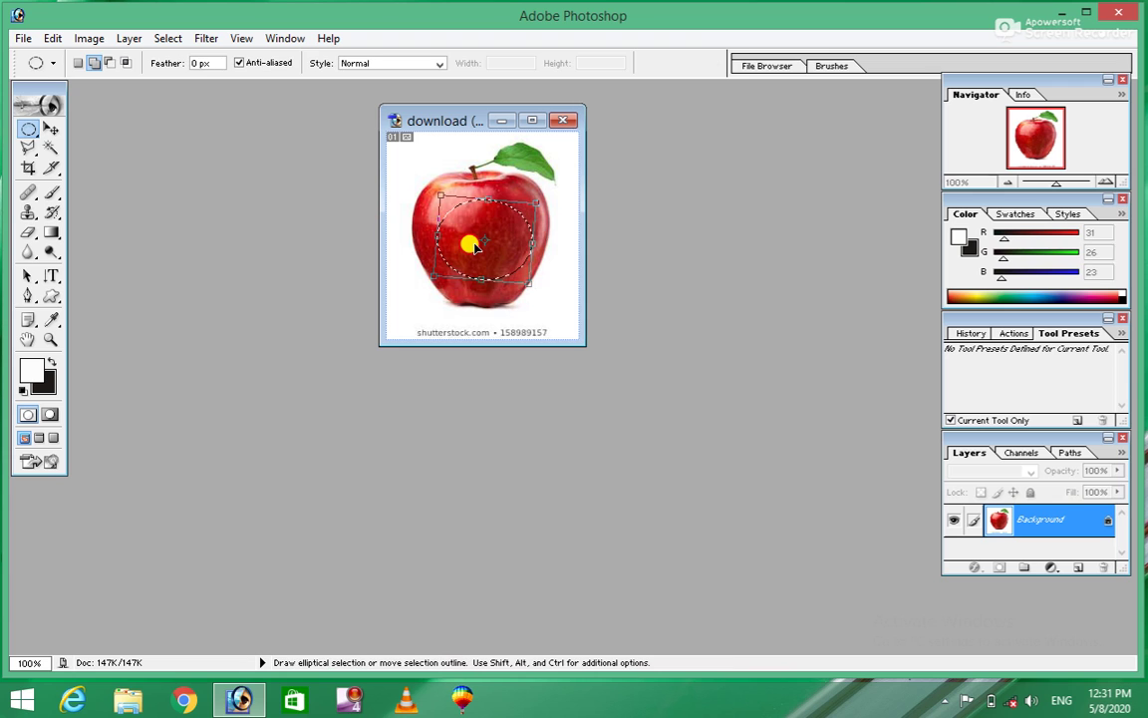
Step: Deselect, then merge four overlapping ellipses spanning the apple's left side, centre, stem and bottom
click(168, 39)
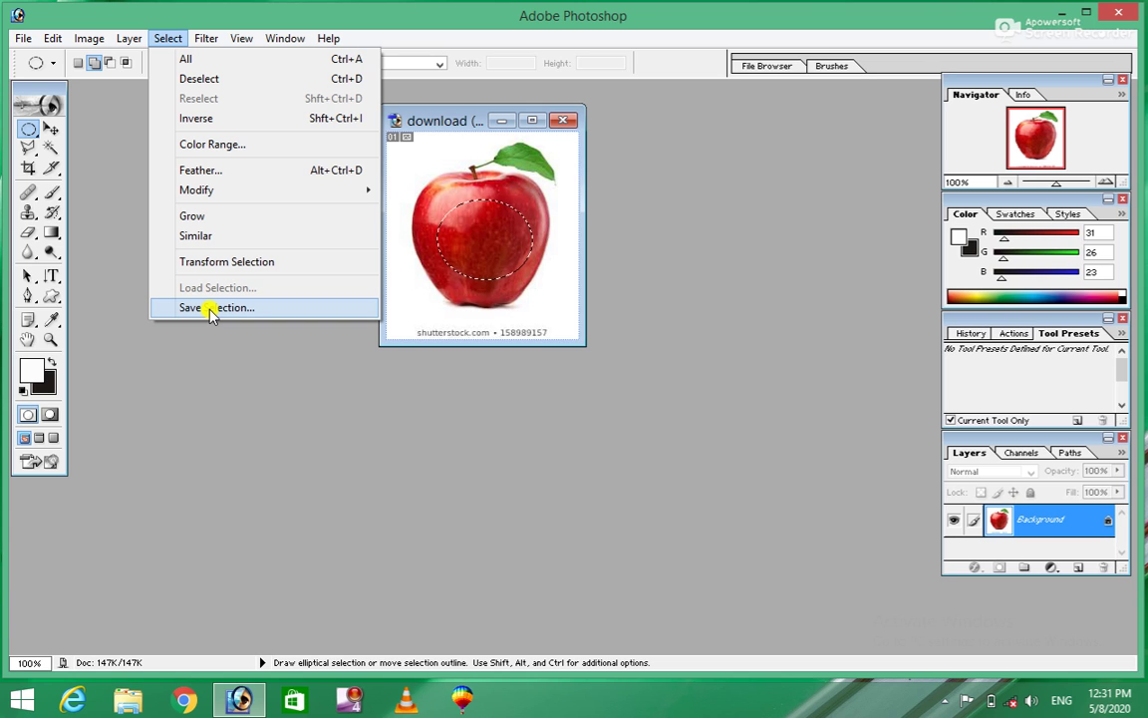
click(459, 277)
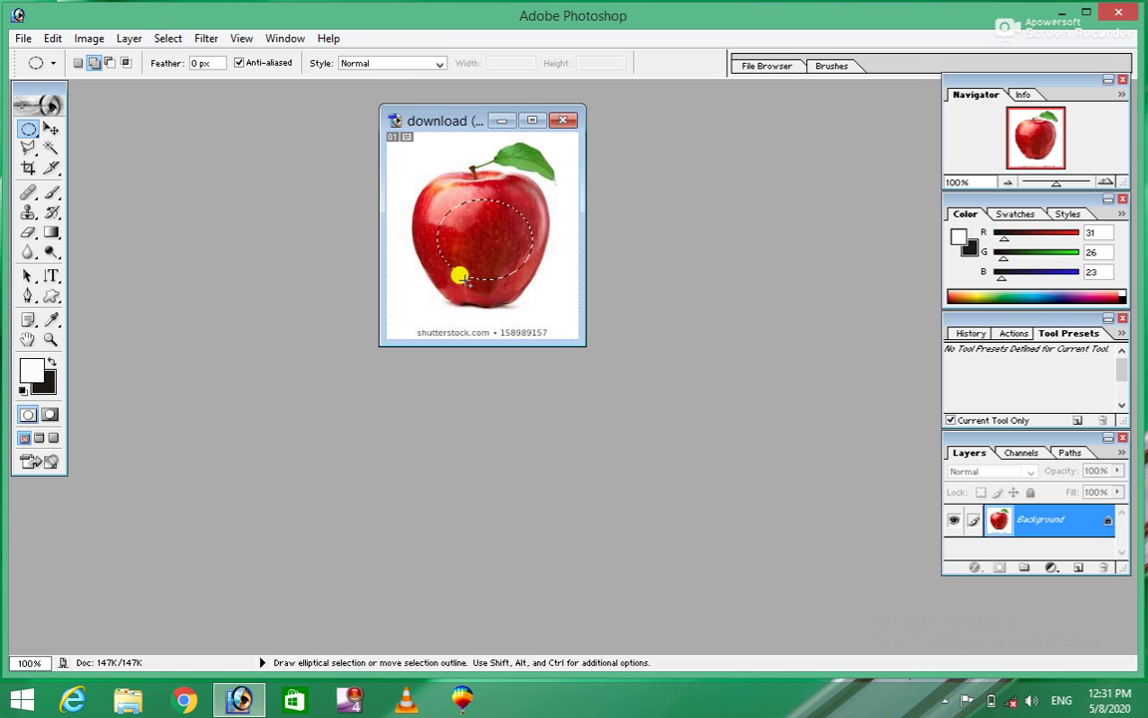
key(ctrl+d)
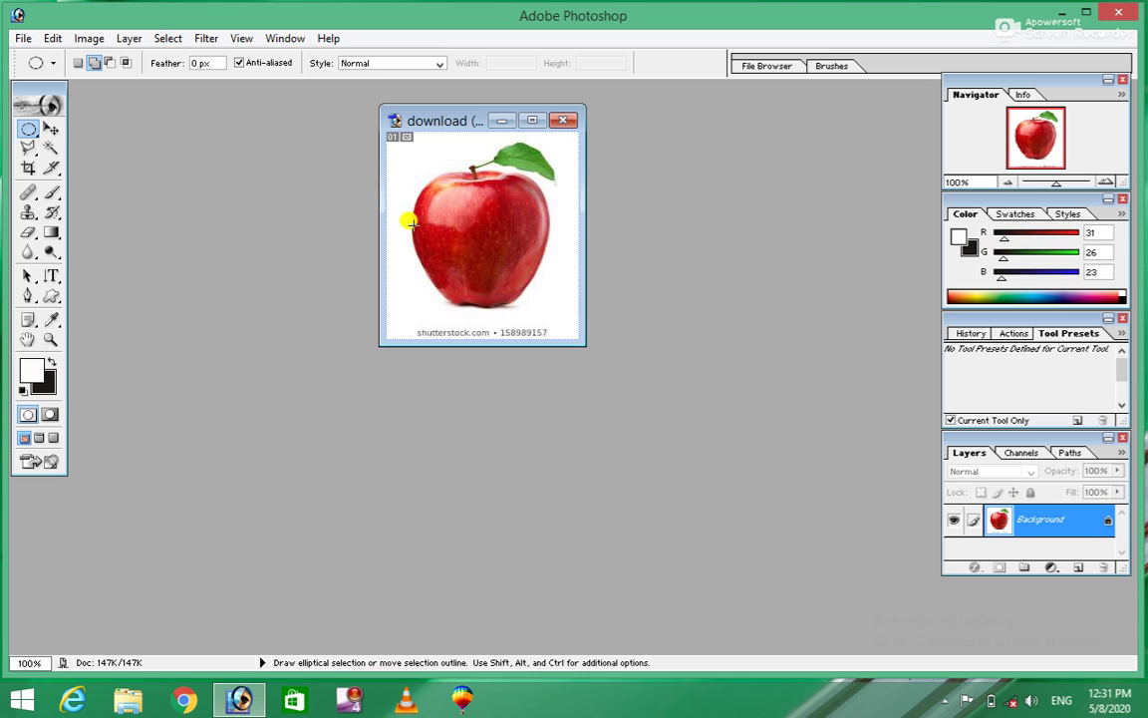
drag(408, 208, 457, 269)
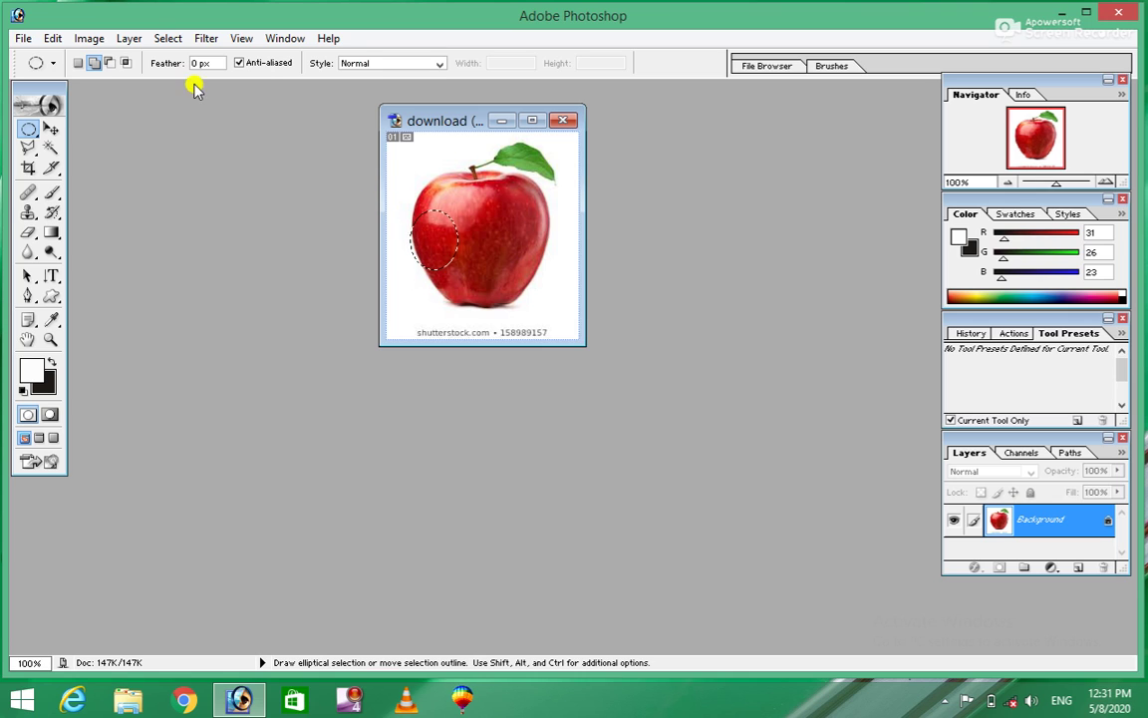
drag(439, 205, 497, 261)
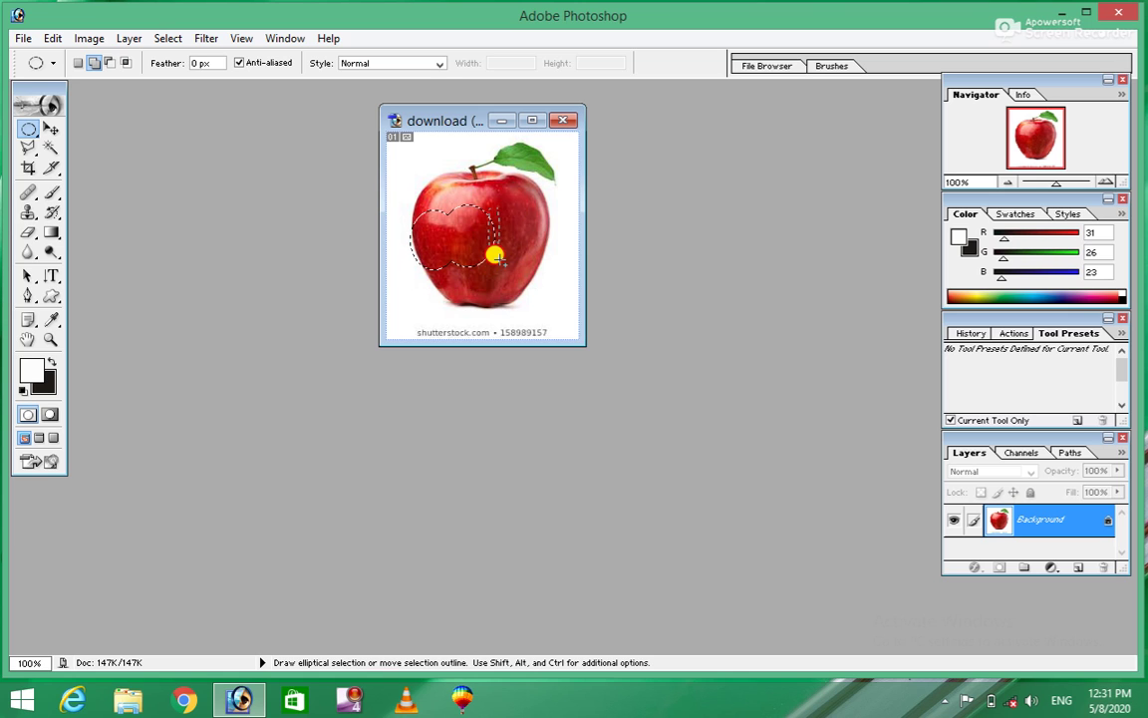
drag(520, 263, 443, 154)
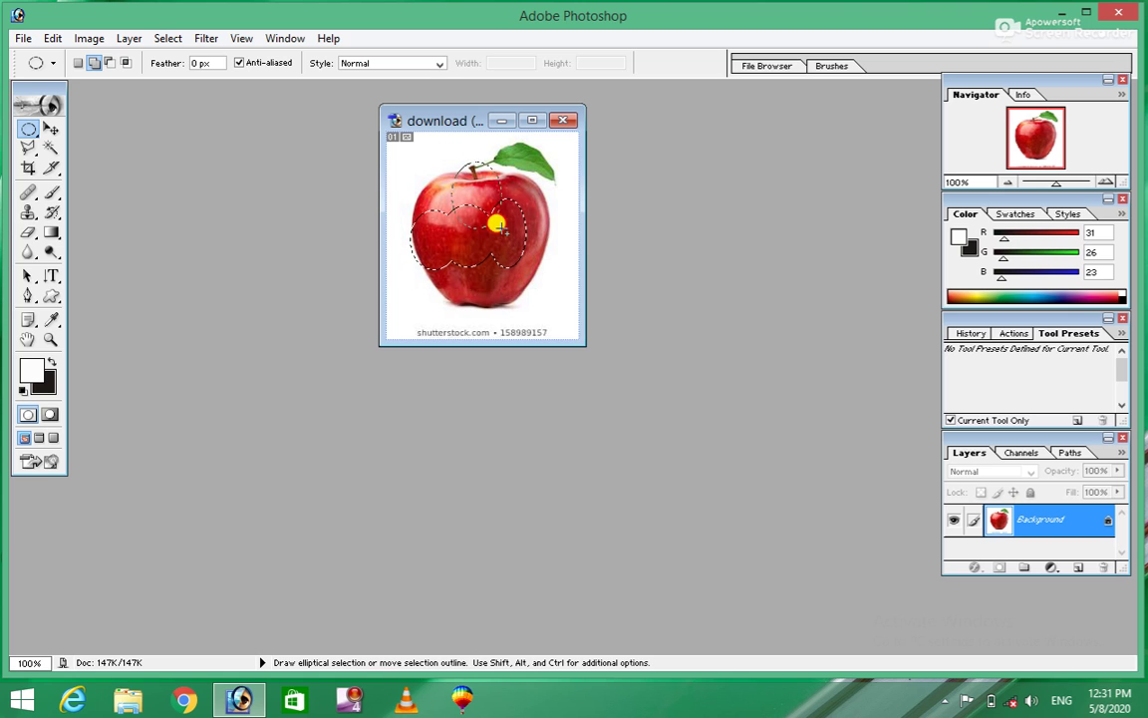
drag(453, 259, 479, 295)
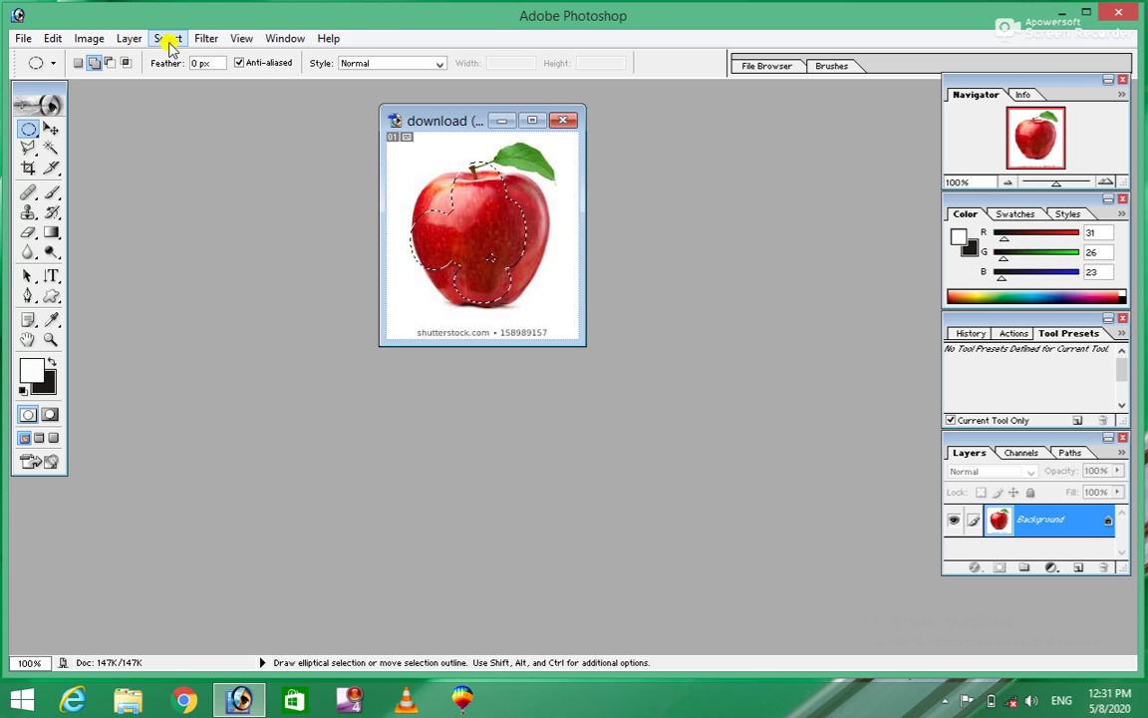
click(167, 40)
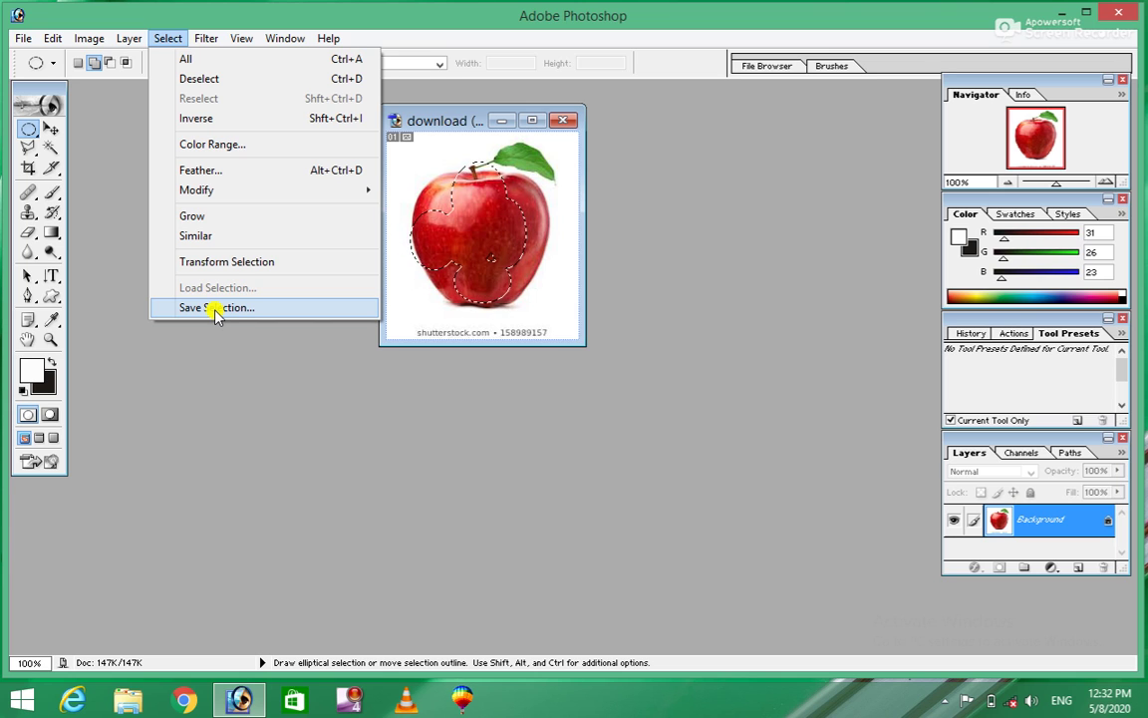
Step: Save the merged multi-ellipse selection as a new channel named abc
click(215, 309)
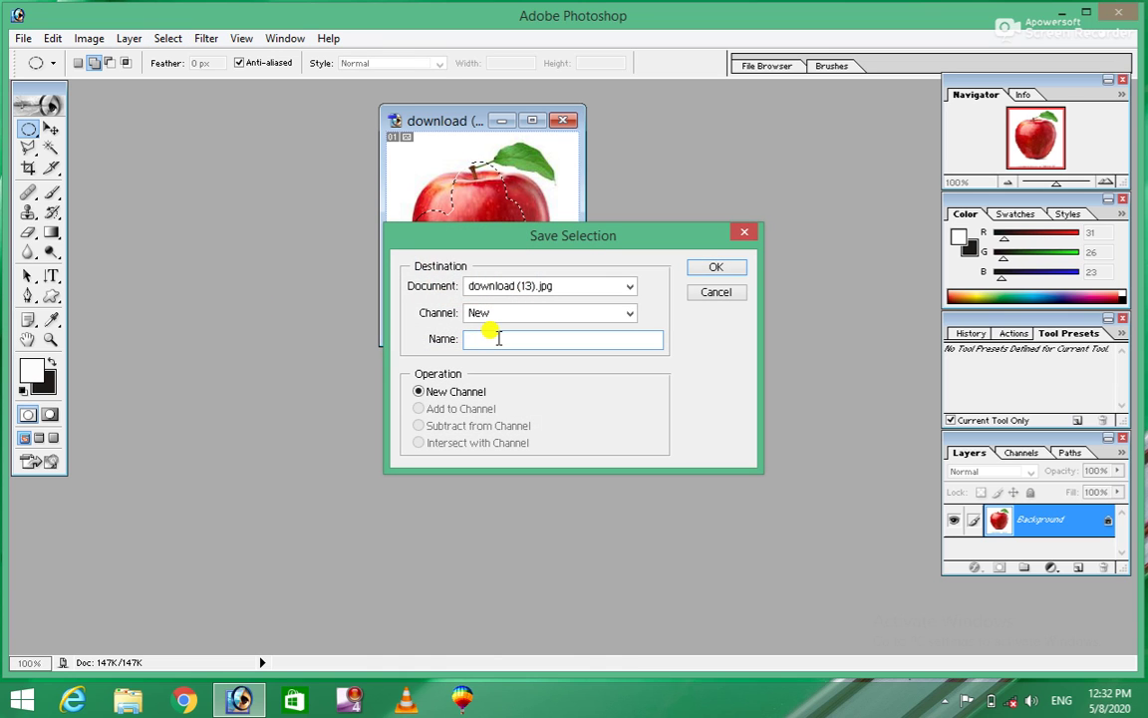
text(abc)
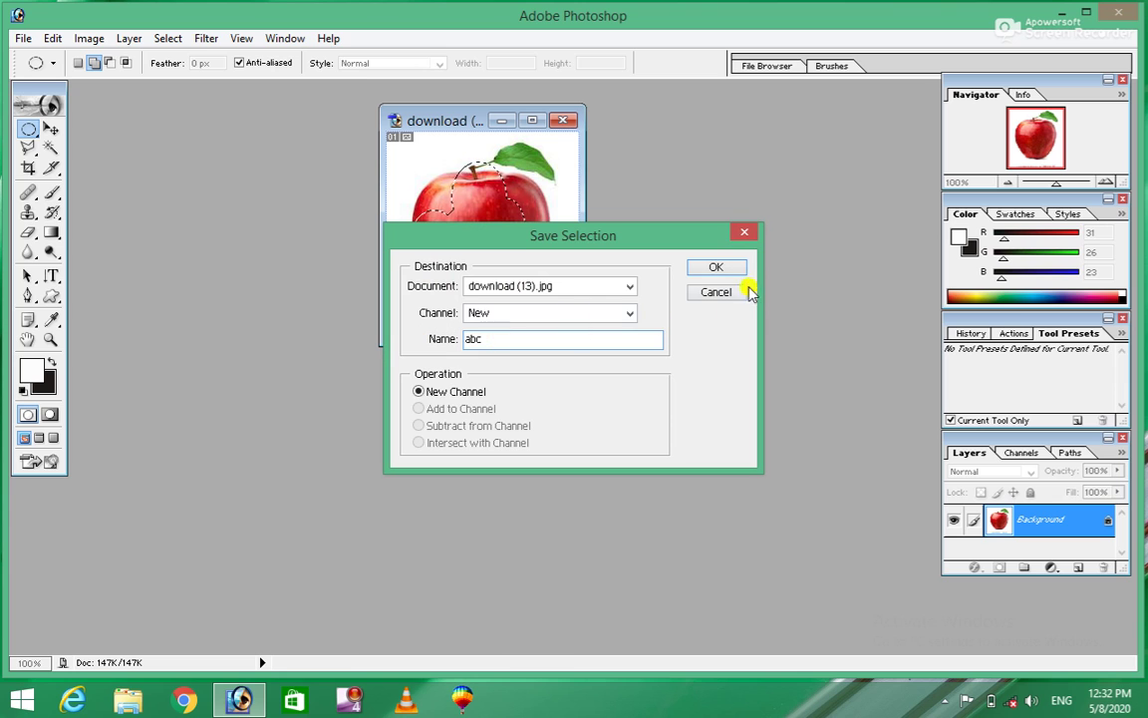
click(716, 267)
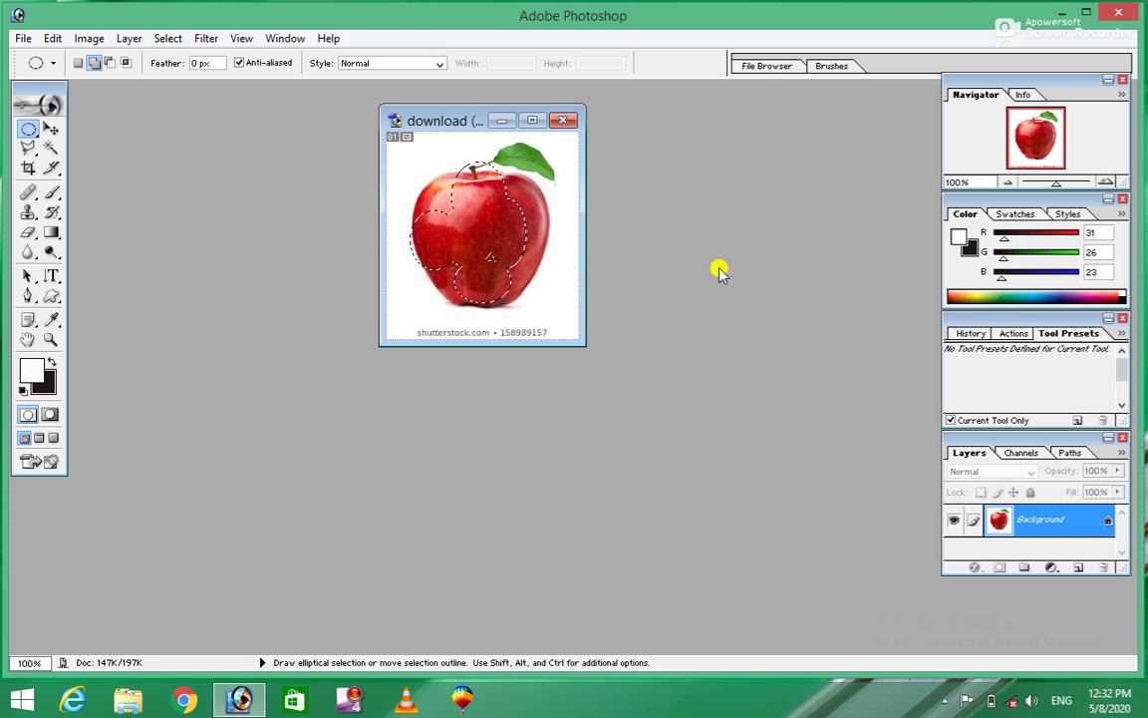
Step: Deselect and draw four separate ellipses on the apple's left, upper right, top left and leaf
key(ctrl+d)
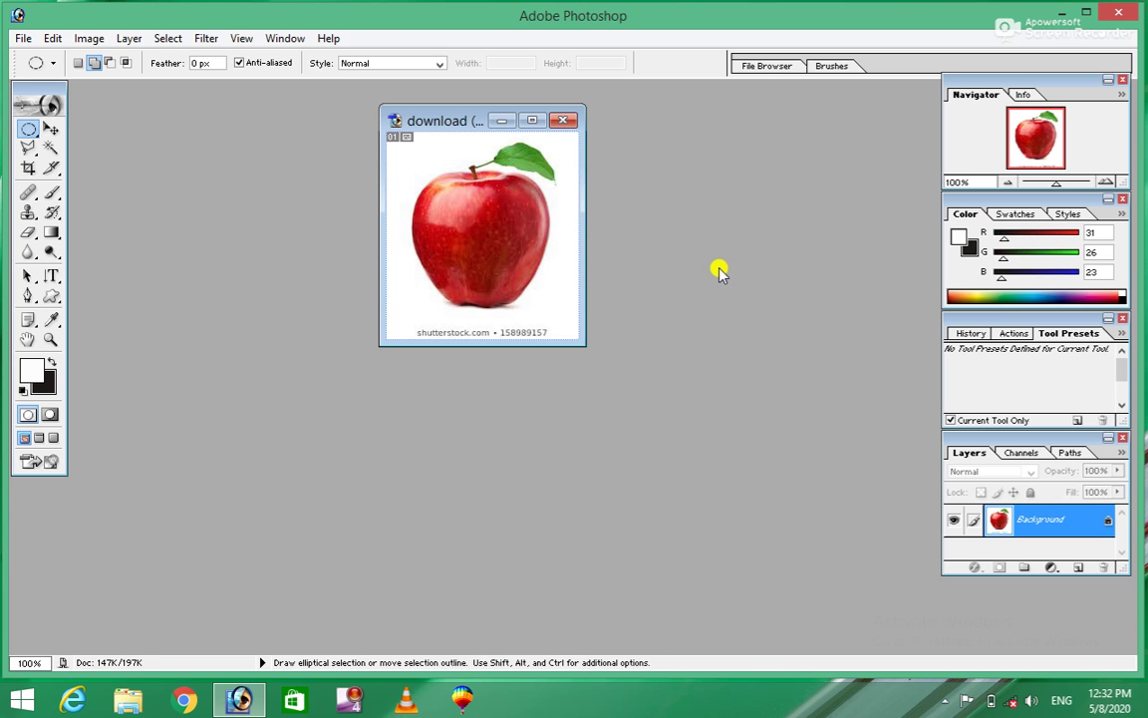
drag(407, 207, 442, 245)
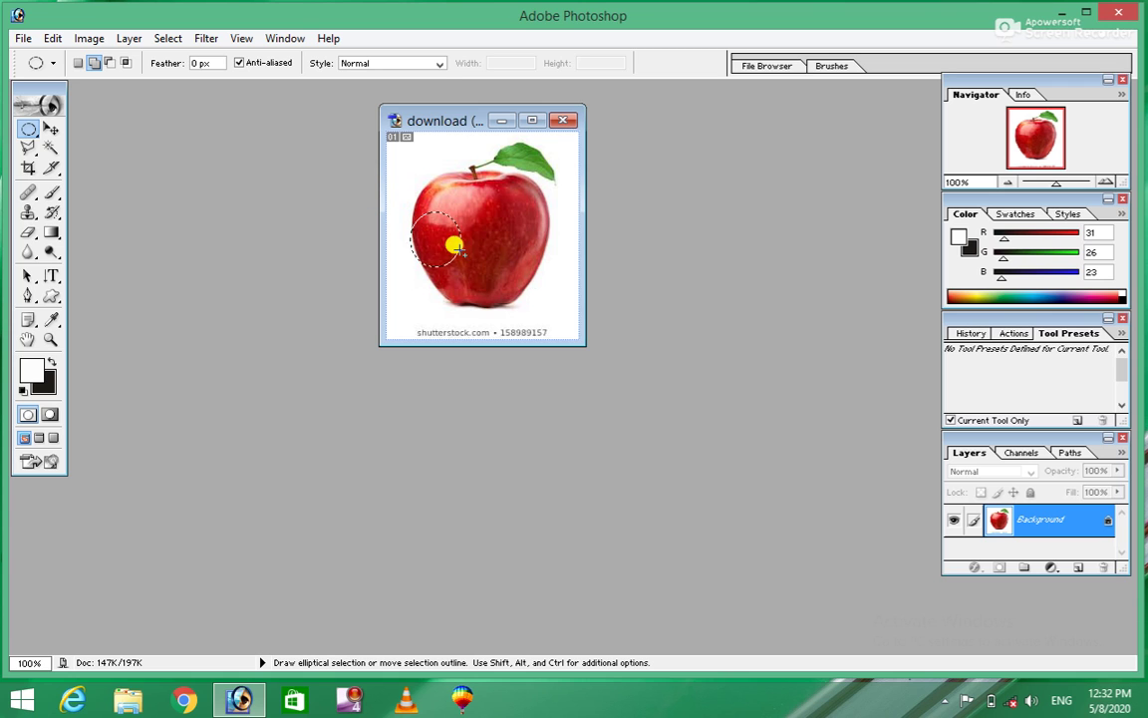
drag(461, 193, 509, 241)
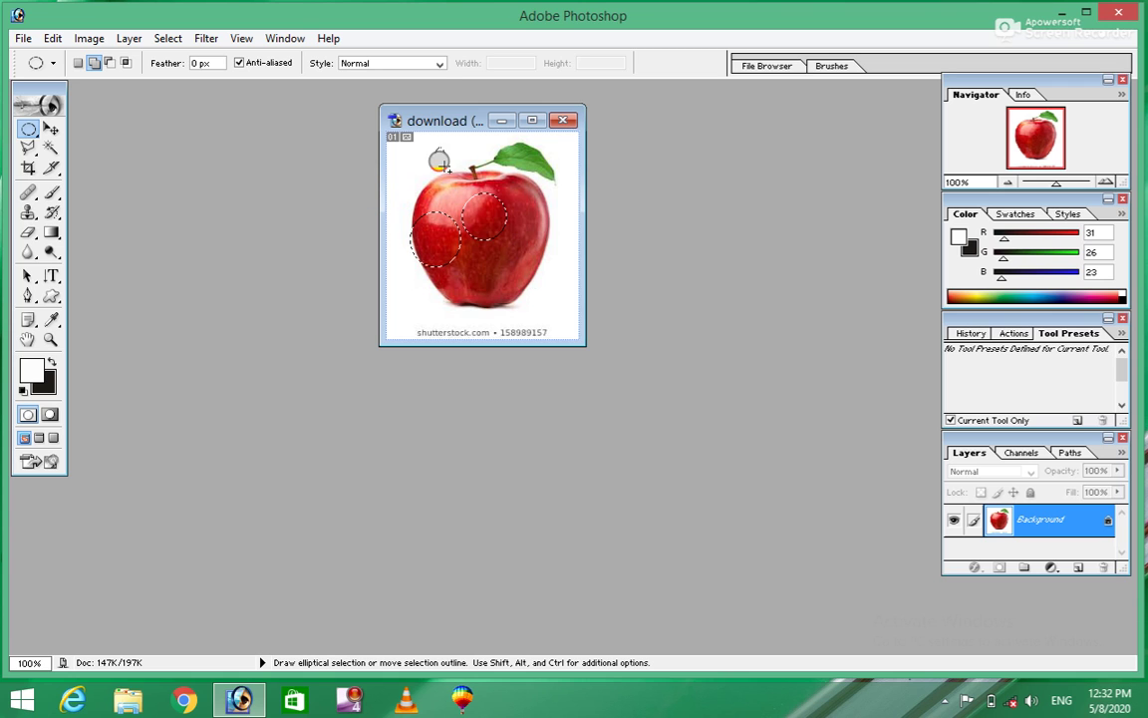
drag(434, 148, 469, 189)
mouse_move(514, 141)
mouse_down()
mouse_move(555, 201)
mouse_move(527, 289)
mouse_up()
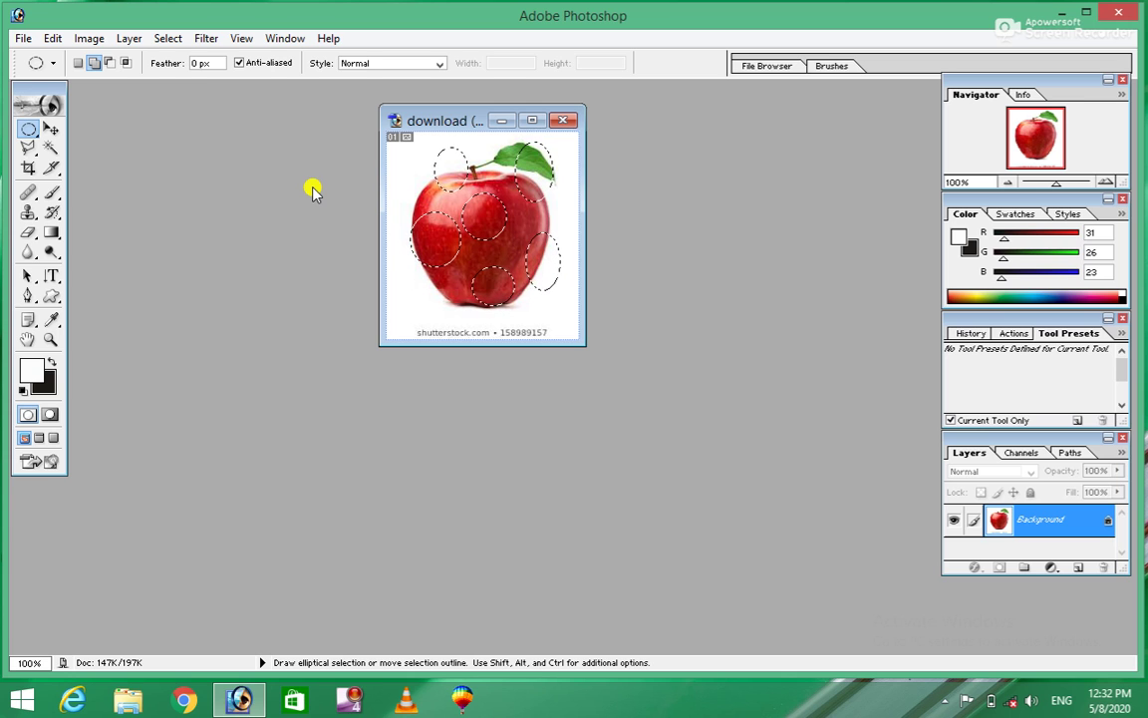
click(168, 40)
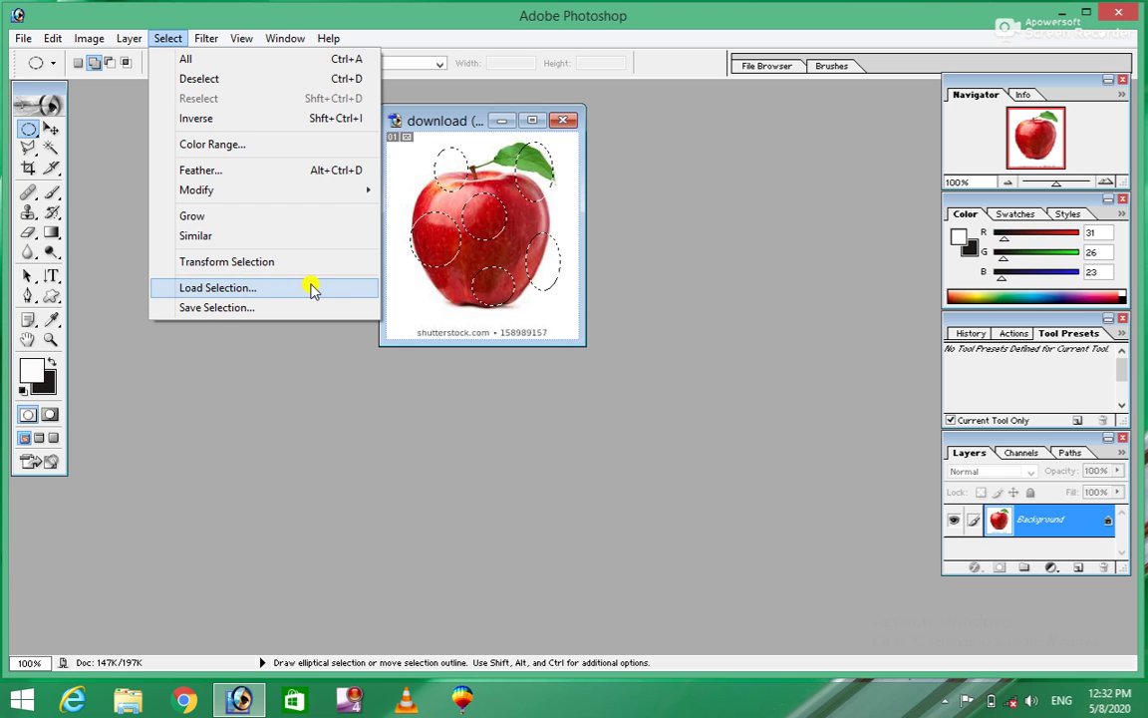
Step: Load channel abc as a new selection, replacing the scattered ellipses
click(312, 289)
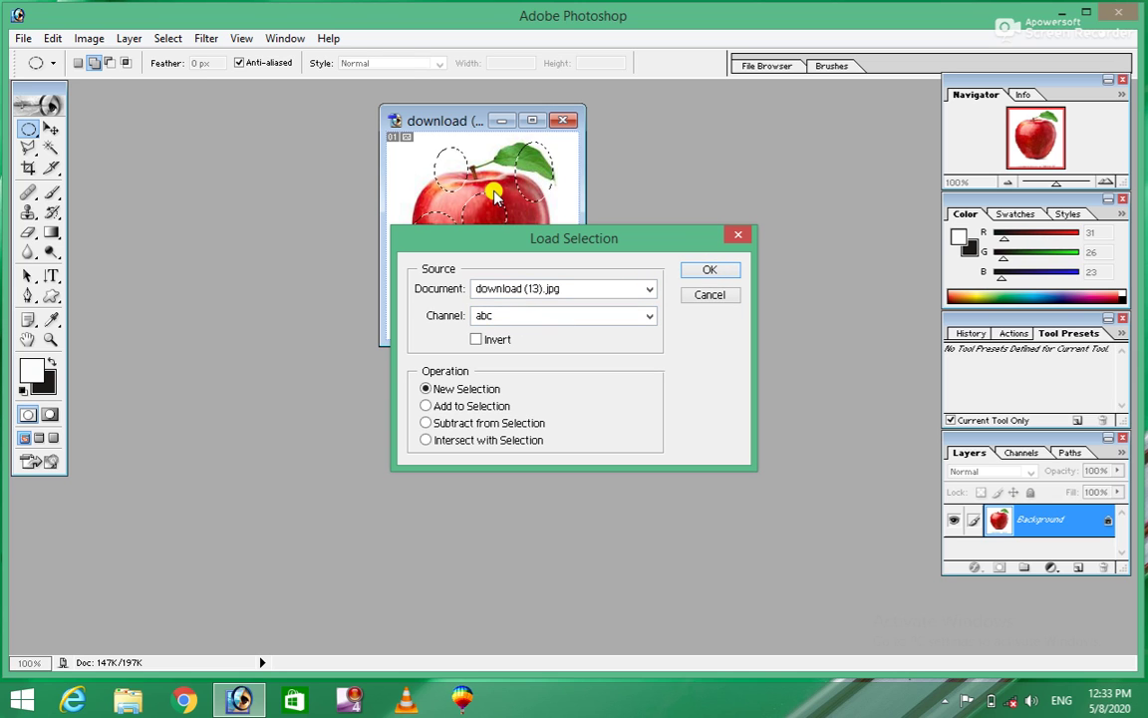
click(710, 271)
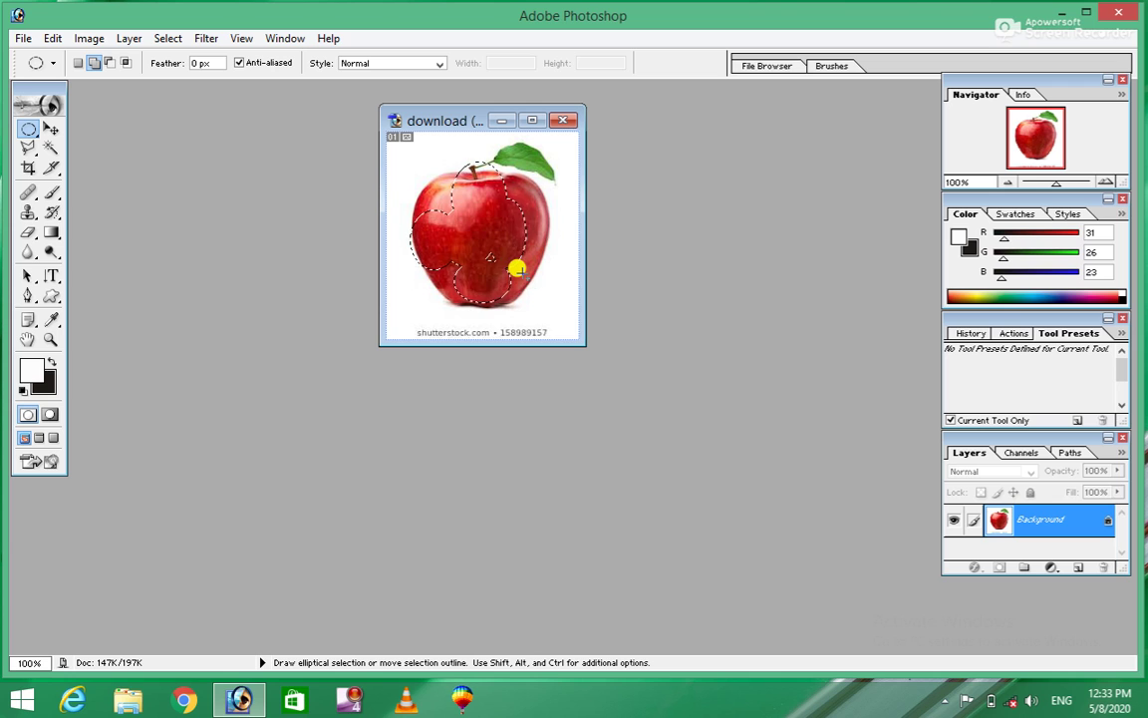
click(166, 39)
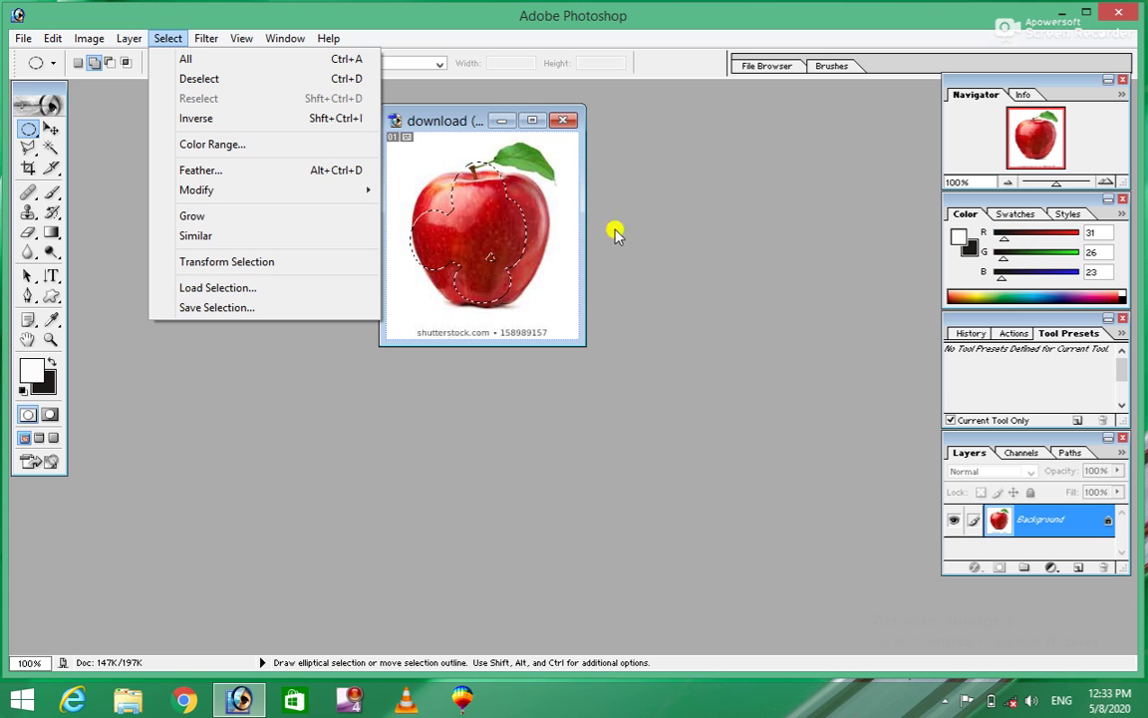
click(527, 257)
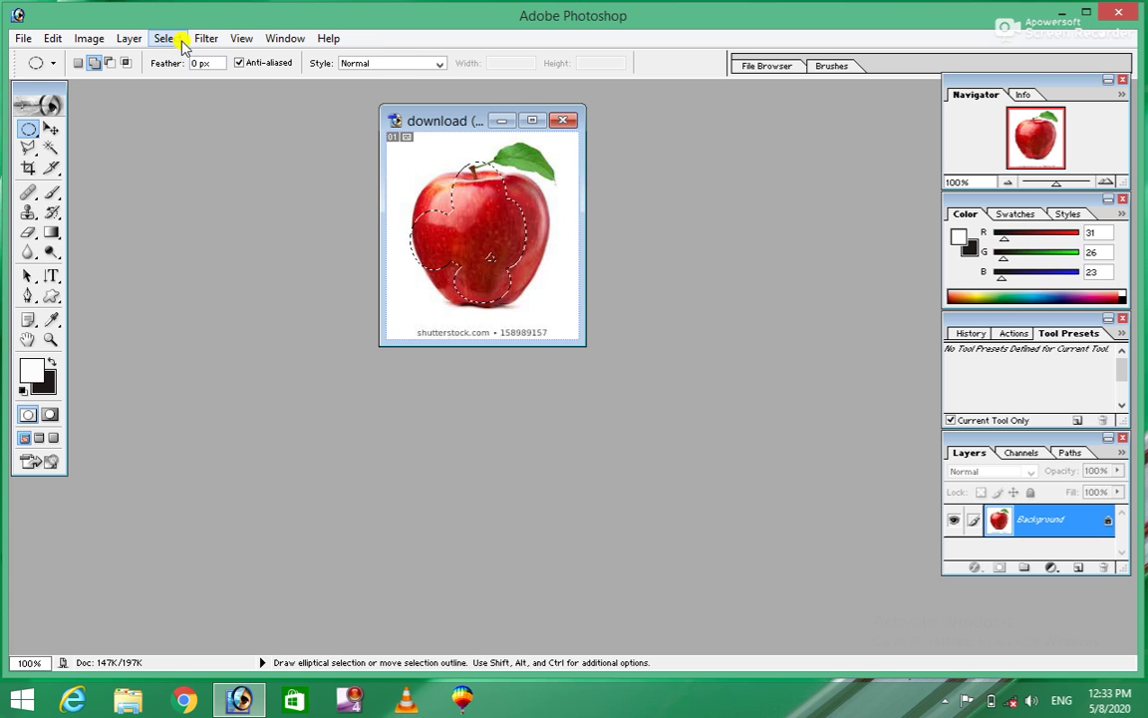
click(206, 38)
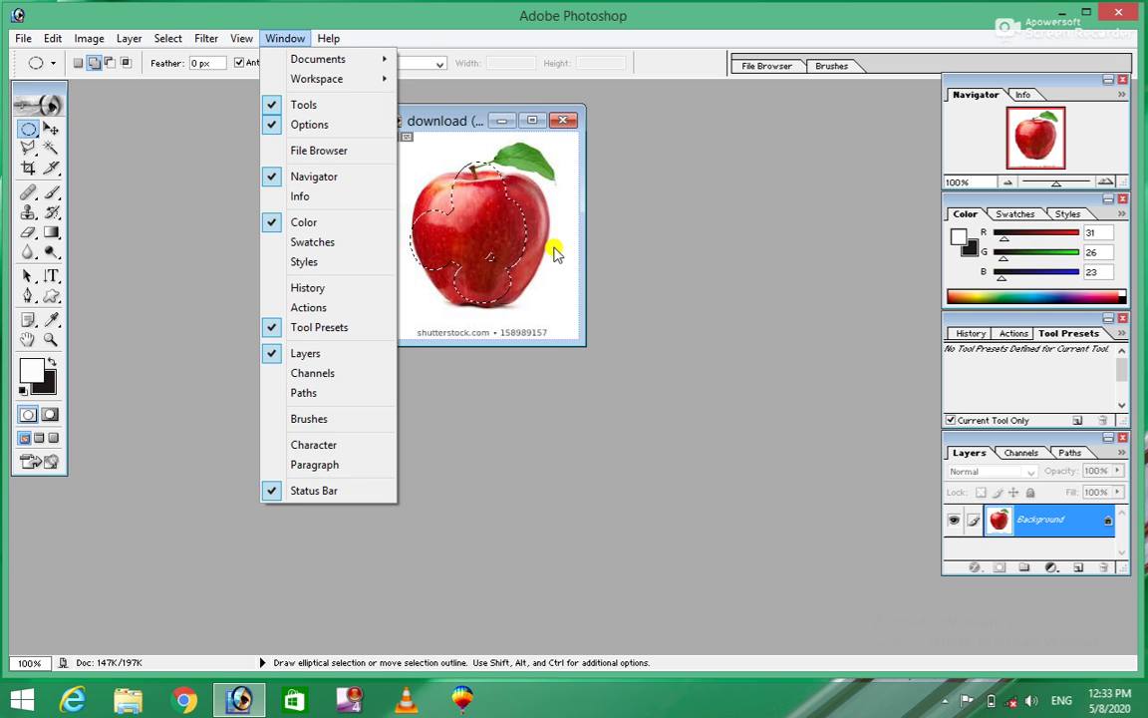
click(503, 241)
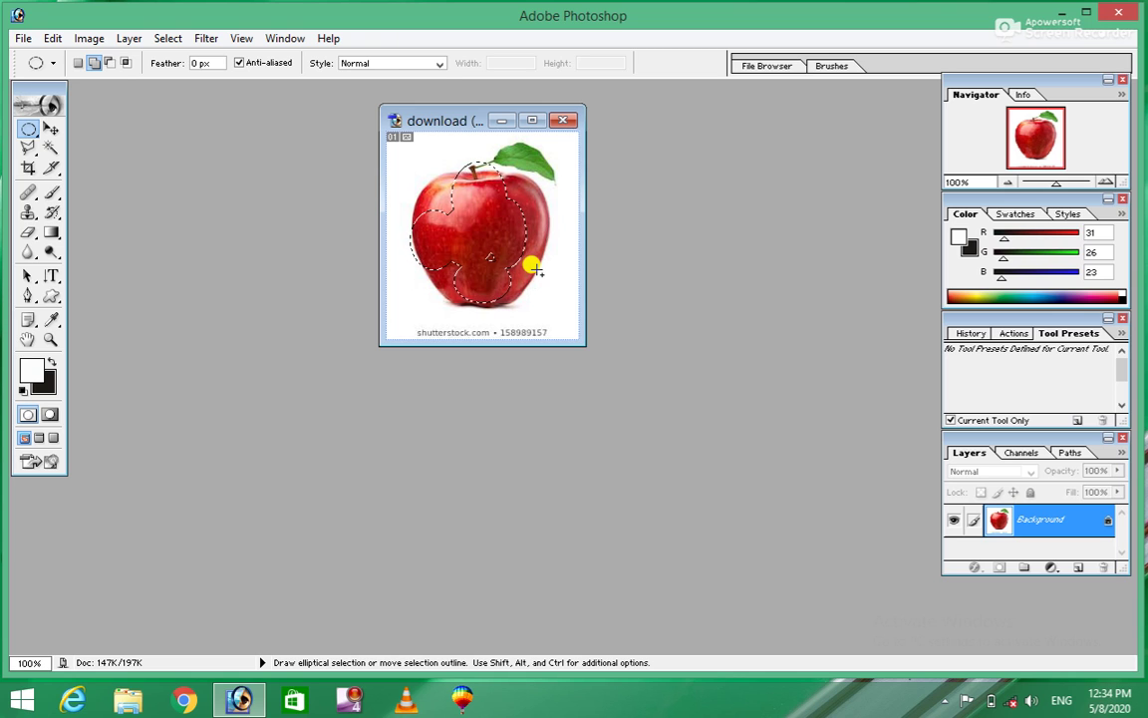
key(ctrl)
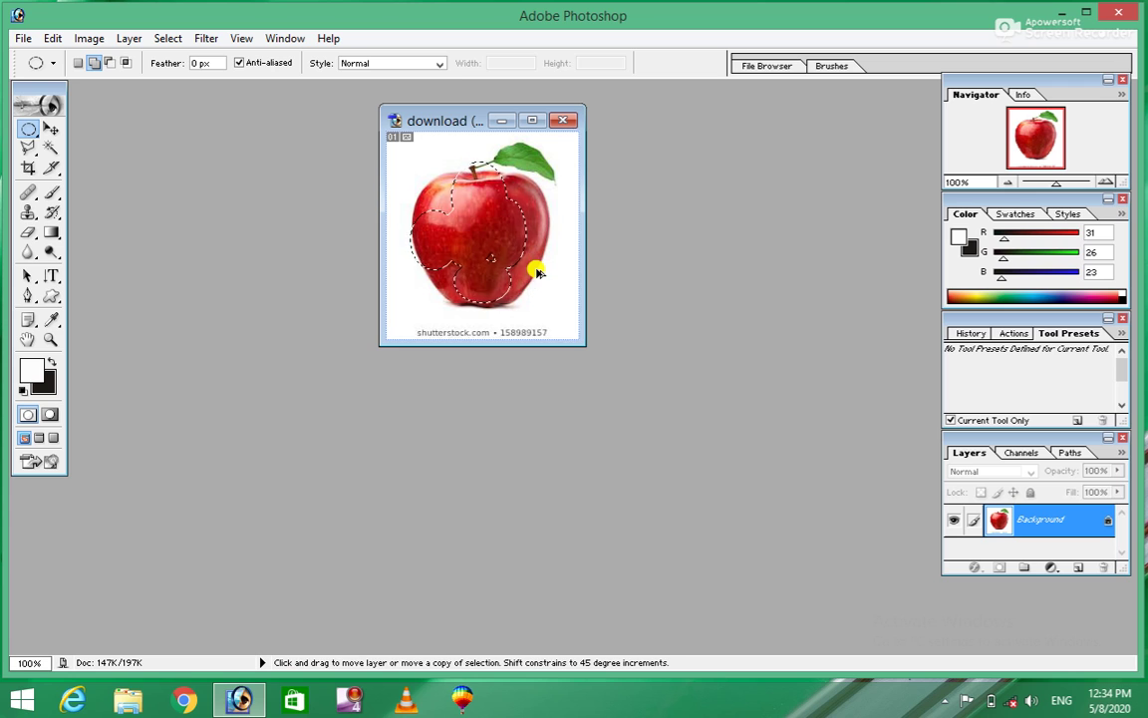